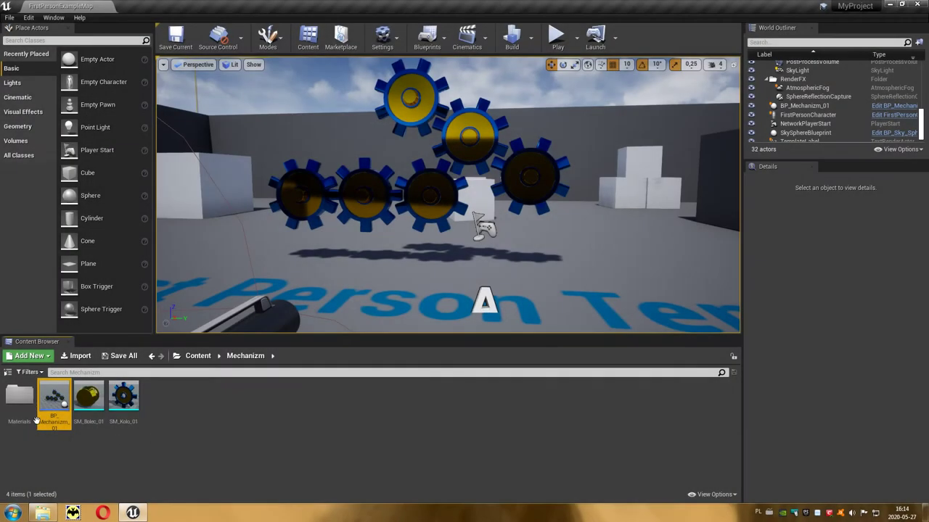
Step: Open the M_Kolo_01 material from the Materials folder in the Material Editor
click(32, 422)
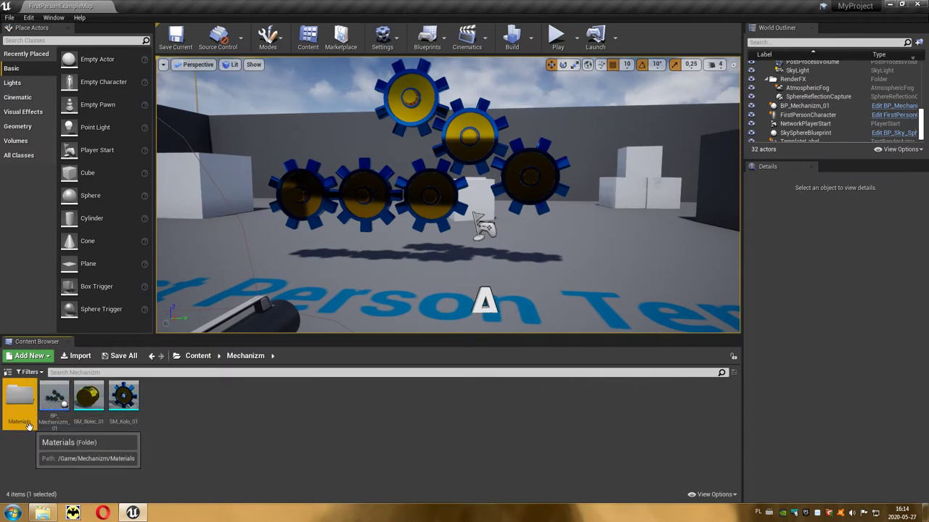
double_click(21, 404)
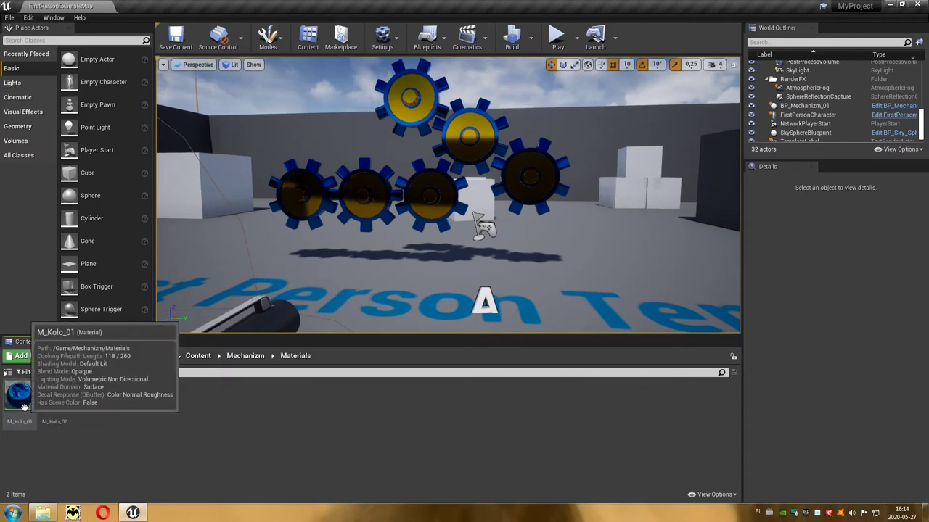
click(21, 404)
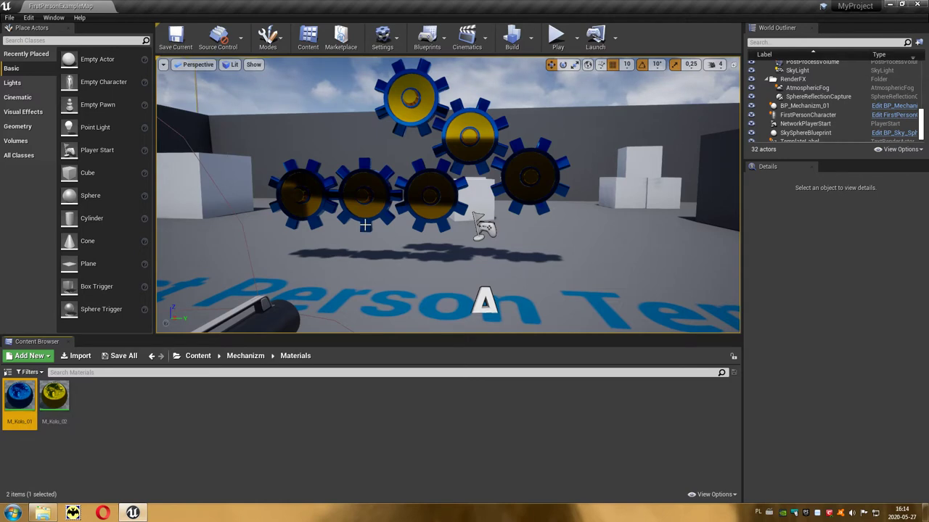
click(54, 398)
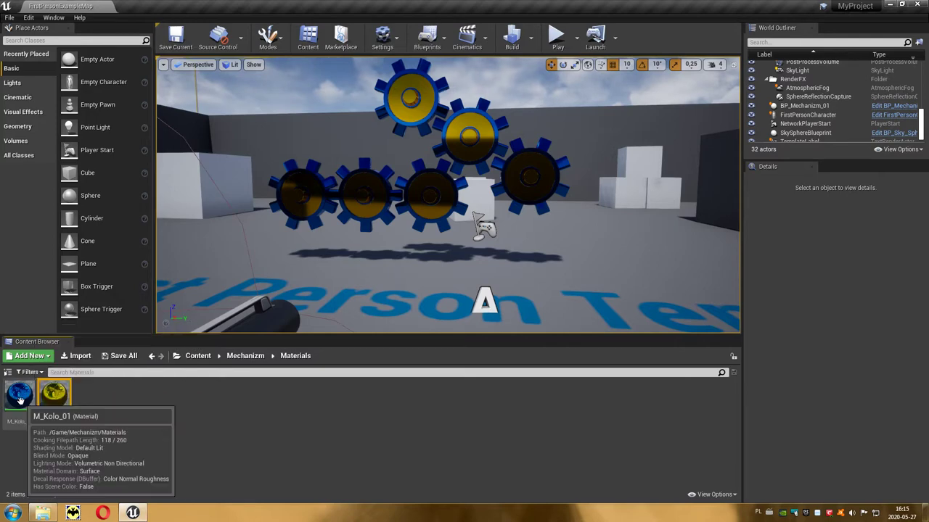
click(19, 423)
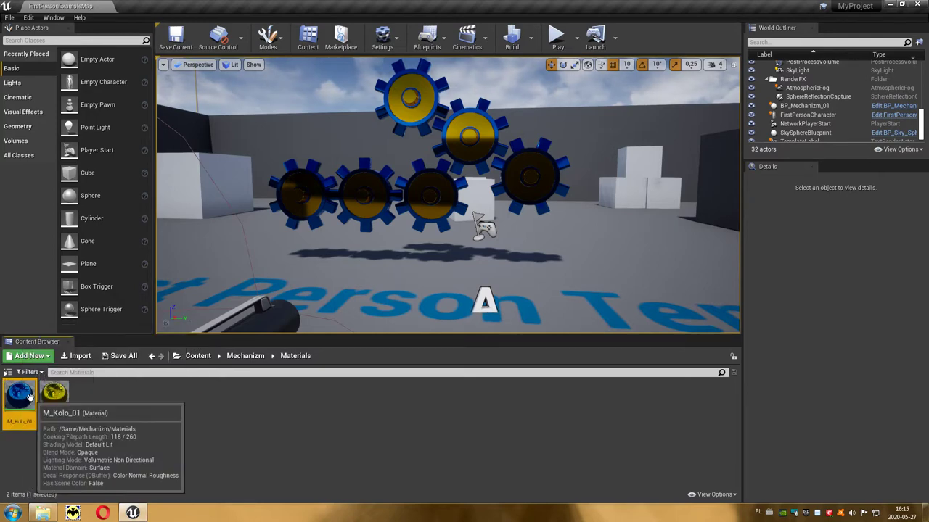
double_click(29, 397)
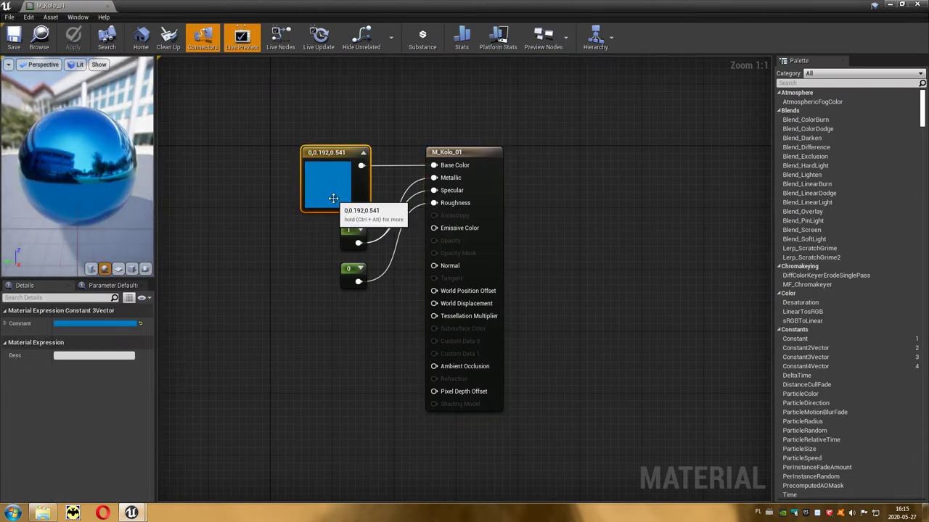
Step: Convert M_Kolo_01's blue colour node into a KolorMechanizmu parameter and apply the changes
click(353, 233)
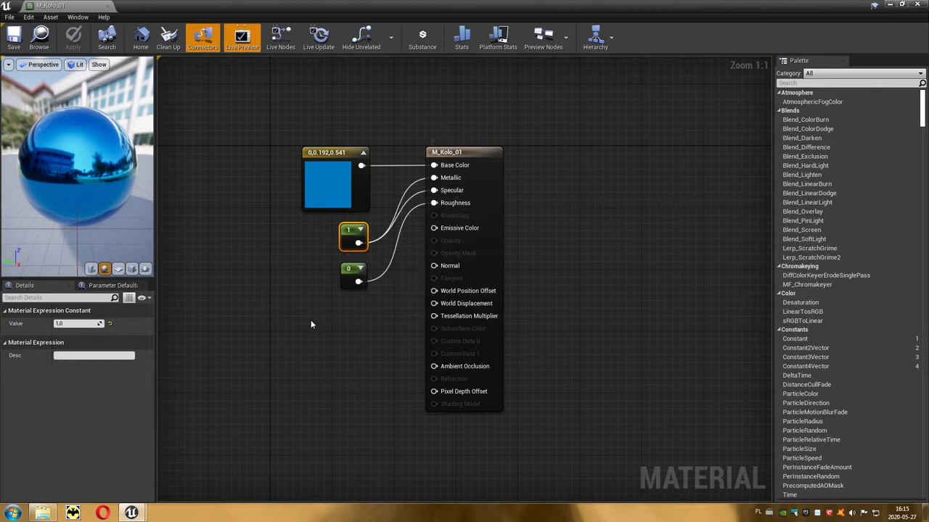
click(359, 189)
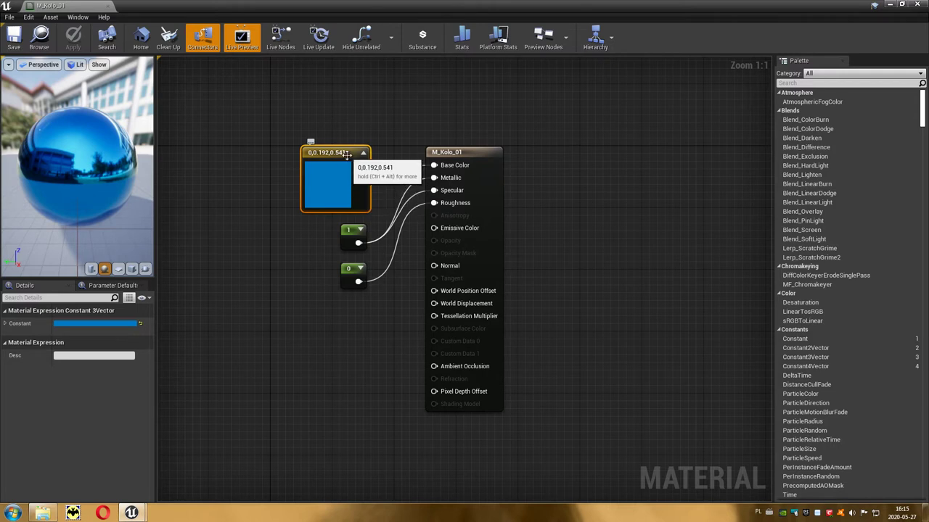
right_click(348, 156)
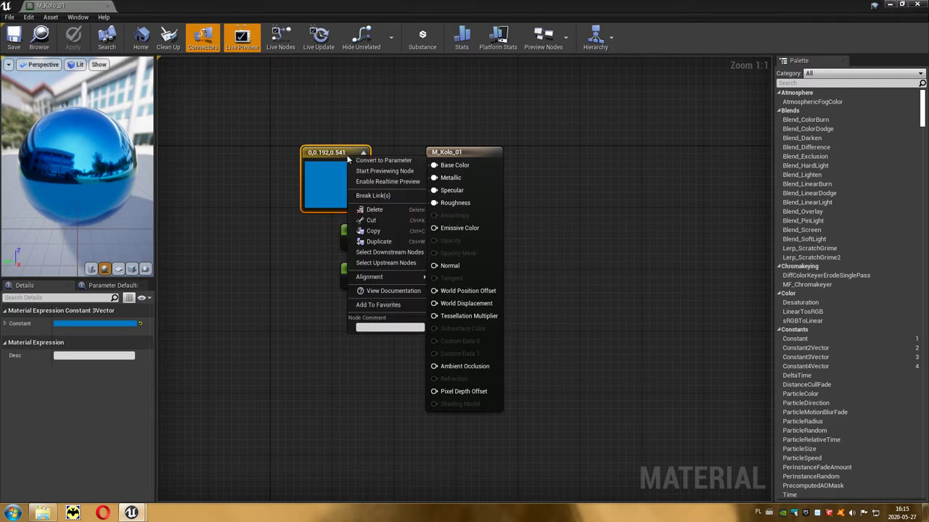
click(414, 164)
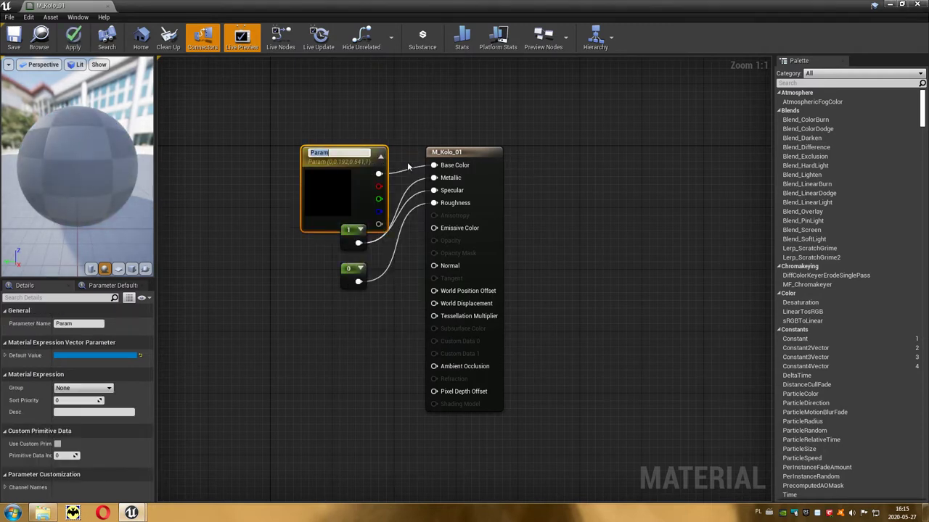
text(Kolor)
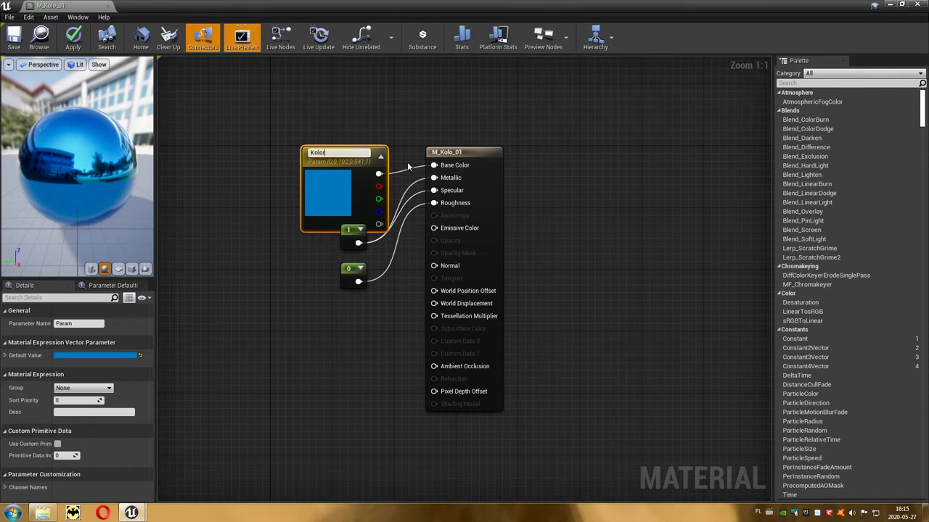
text(Mechani)
text(zmu)
key(Return)
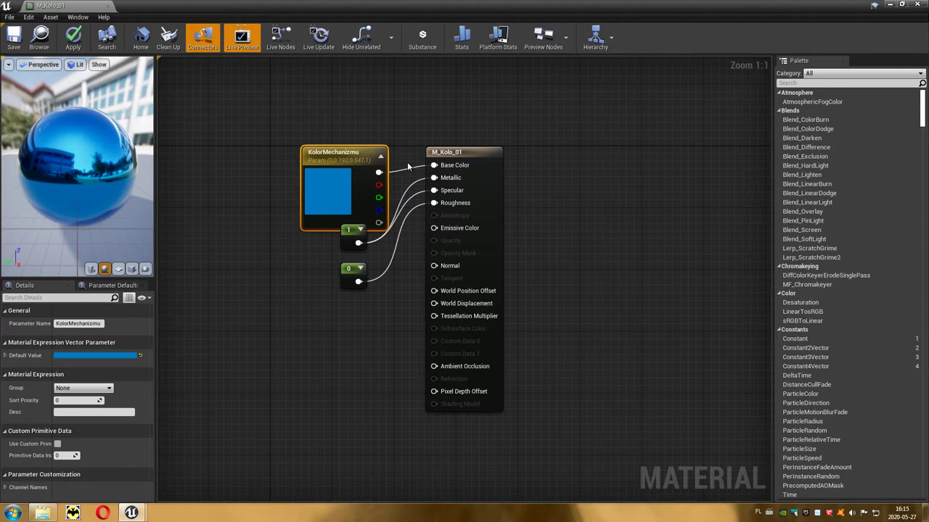
drag(367, 154, 366, 139)
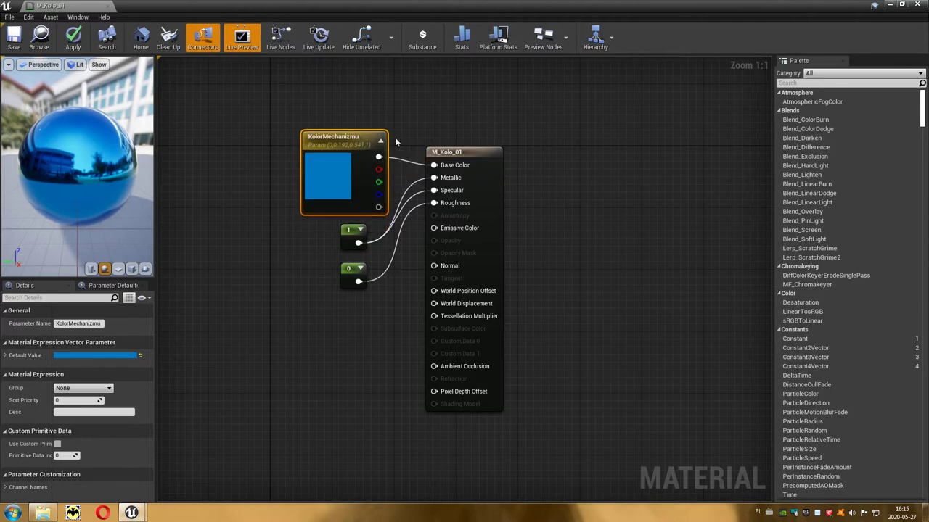
click(924, 5)
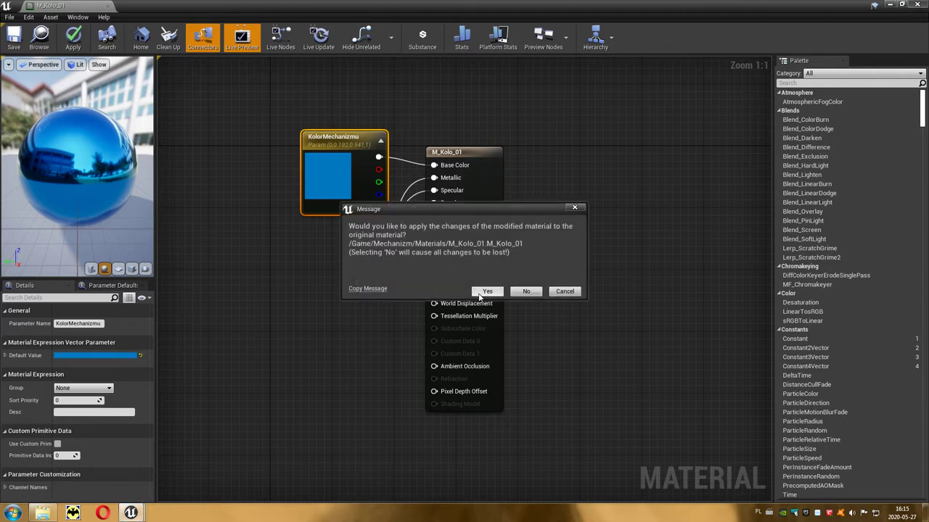
click(496, 294)
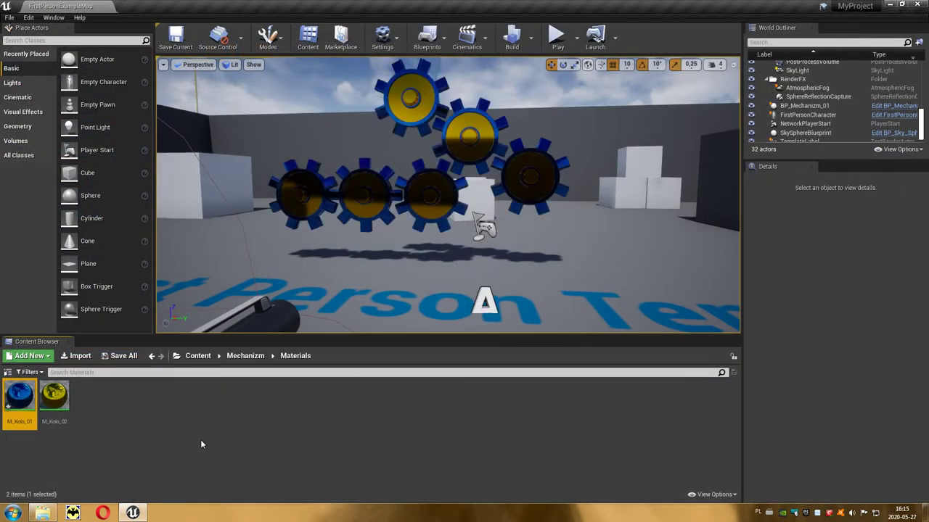
Step: Create a material instance from M_Kolo_01 and name it MI_Kolo_01
right_click(29, 395)
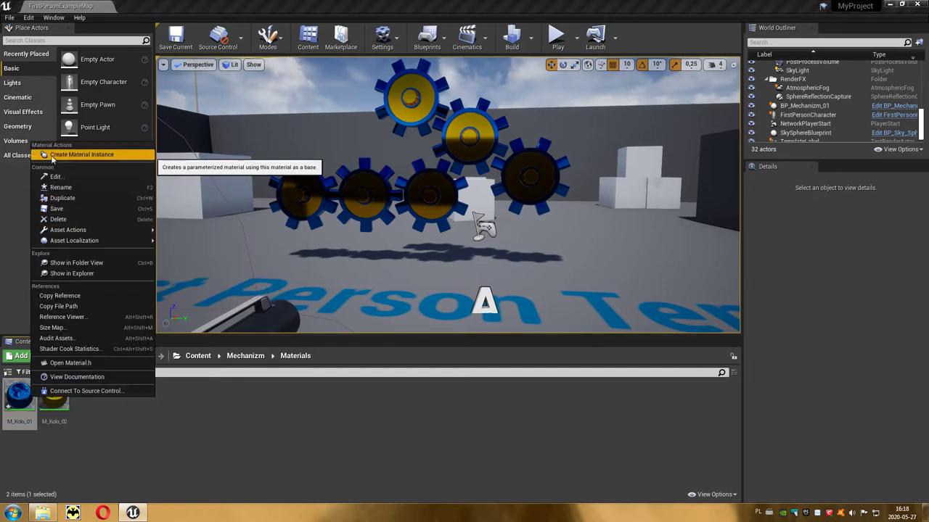
click(119, 155)
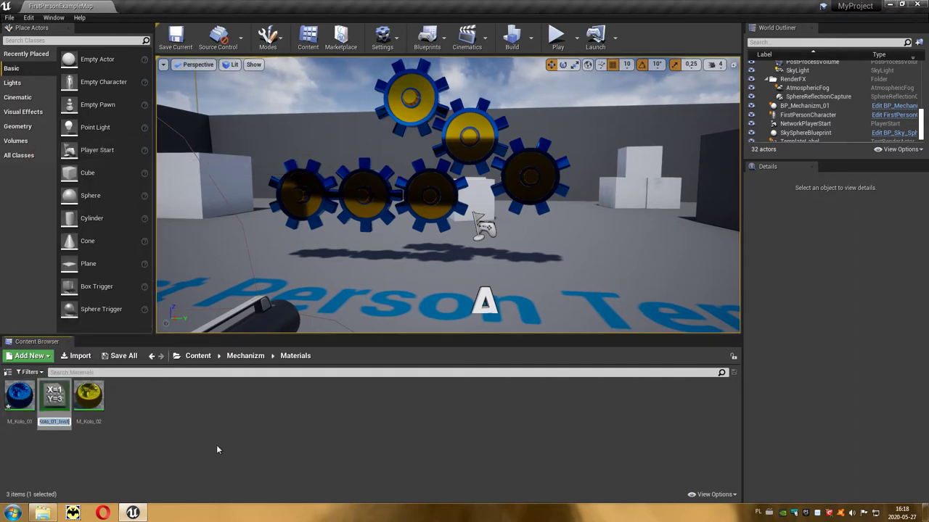
key(Return)
key(BackSpace)
key(BackSpace)
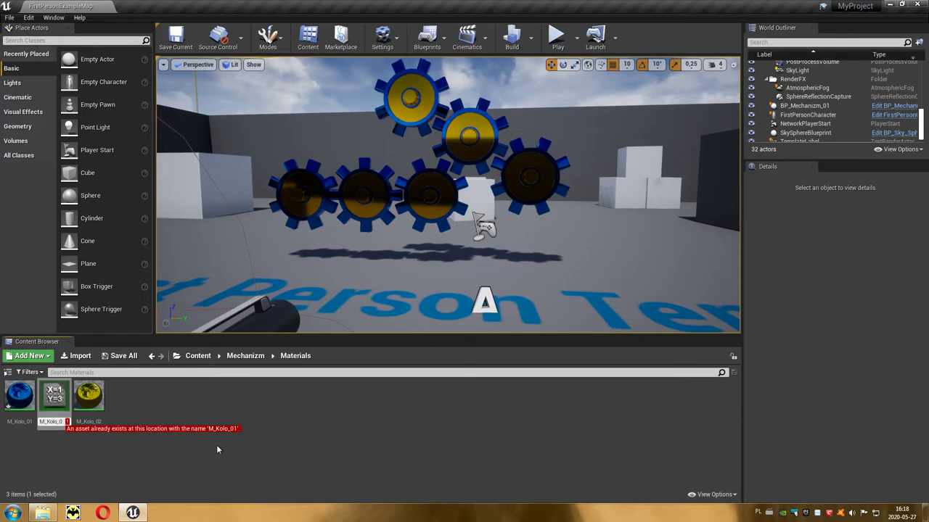
text(I)
key(Return)
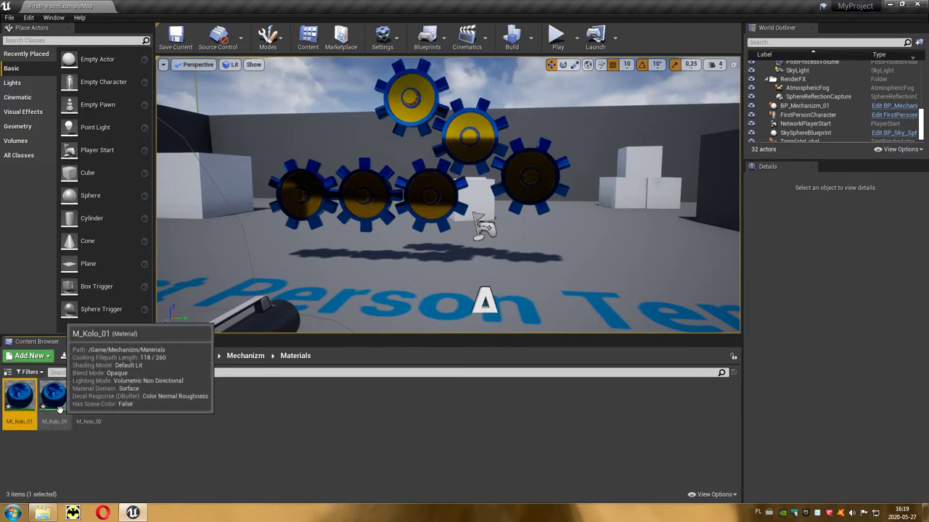
double_click(19, 398)
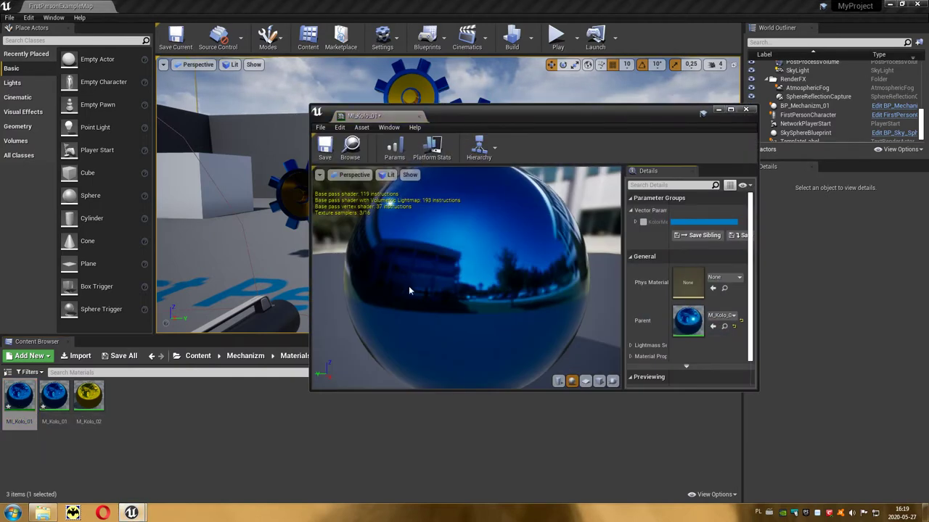
click(731, 110)
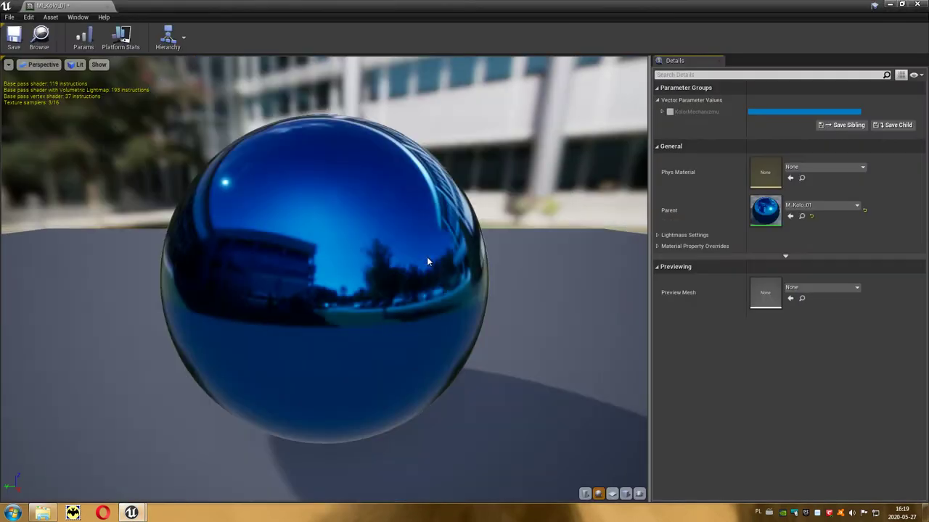
scroll(427, 262, down, 3)
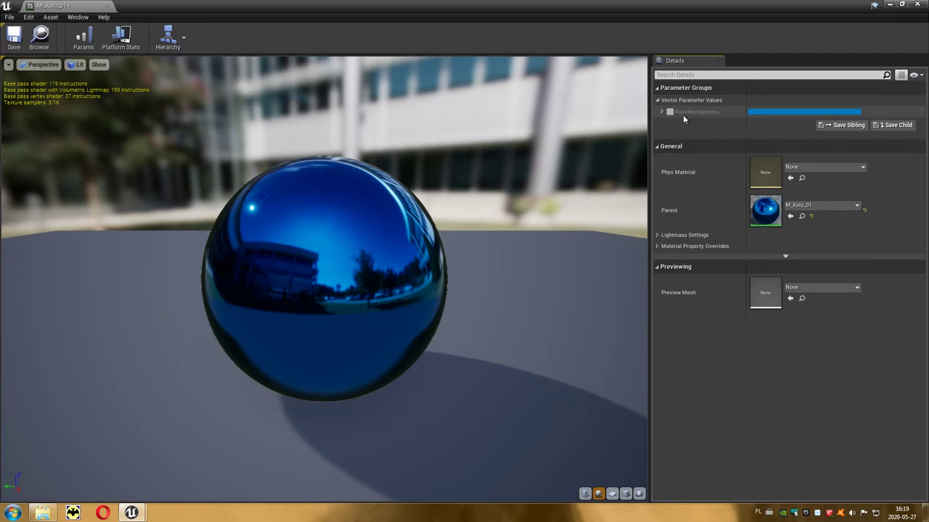
Step: Close the instance editor and duplicate MI_Kolo_01 as MI_Kolo_02
click(916, 4)
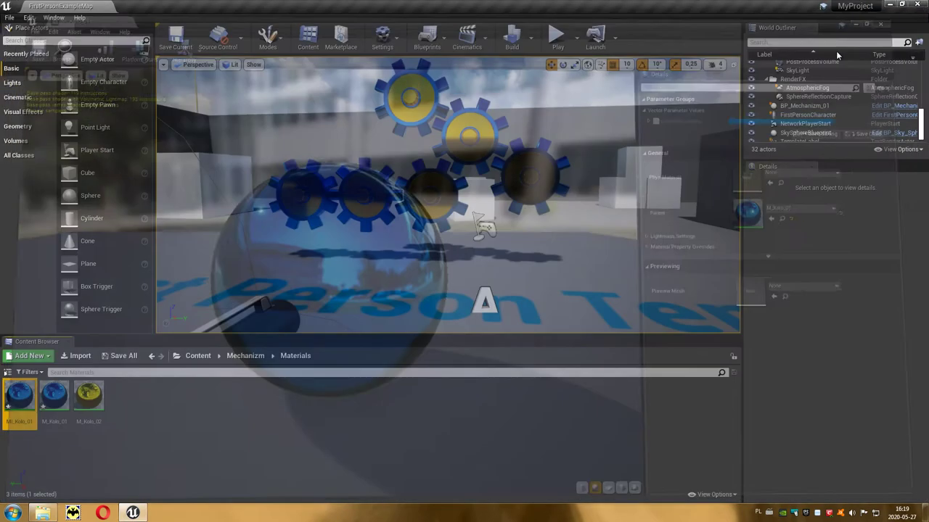
right_click(25, 403)
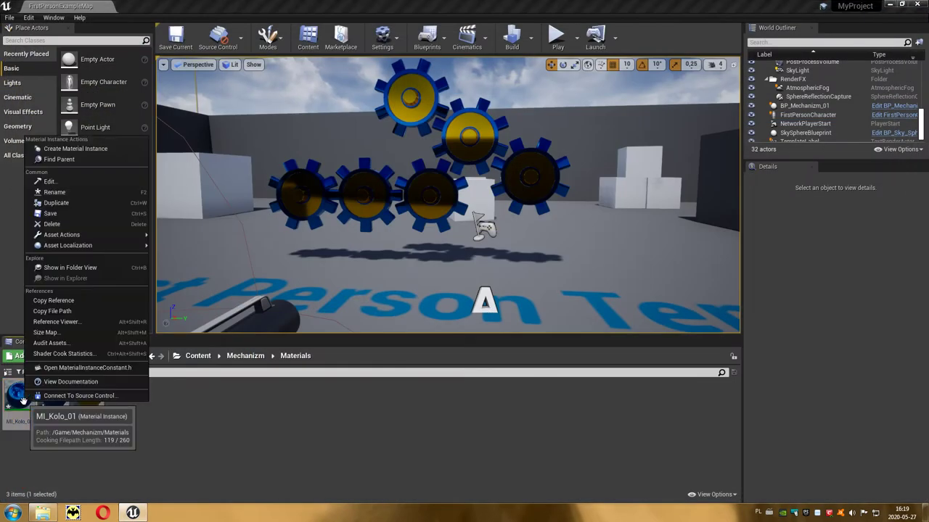
click(67, 205)
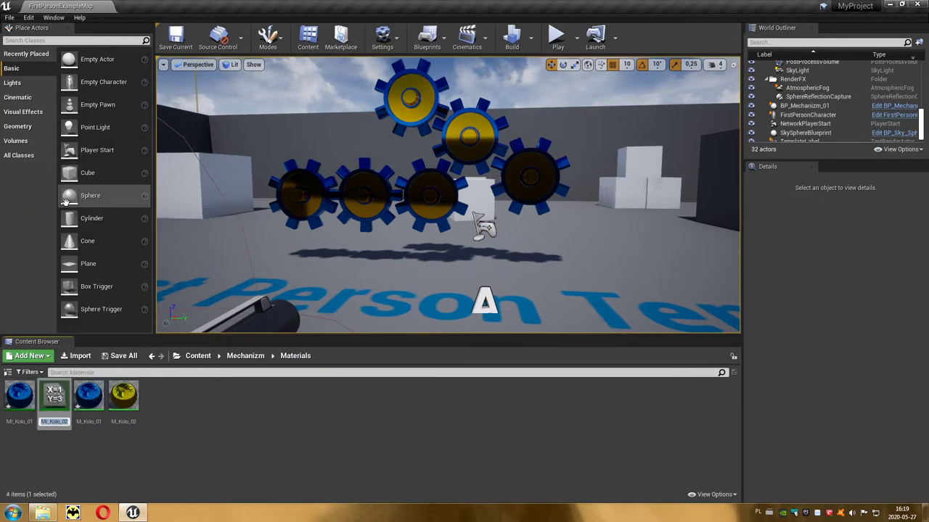
key(Return)
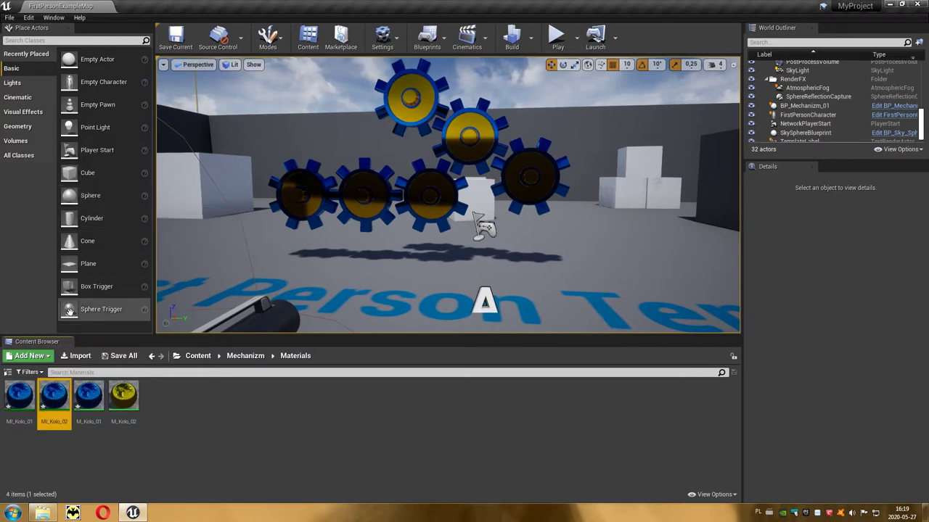
Step: Check the yellow base colour hex value in M_Kolo_02, then close it without applying changes
double_click(132, 405)
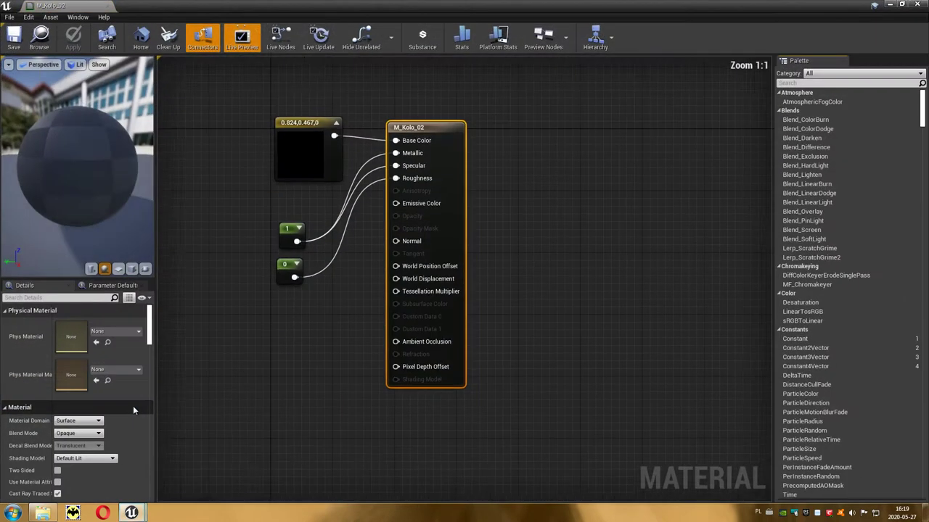
double_click(333, 179)
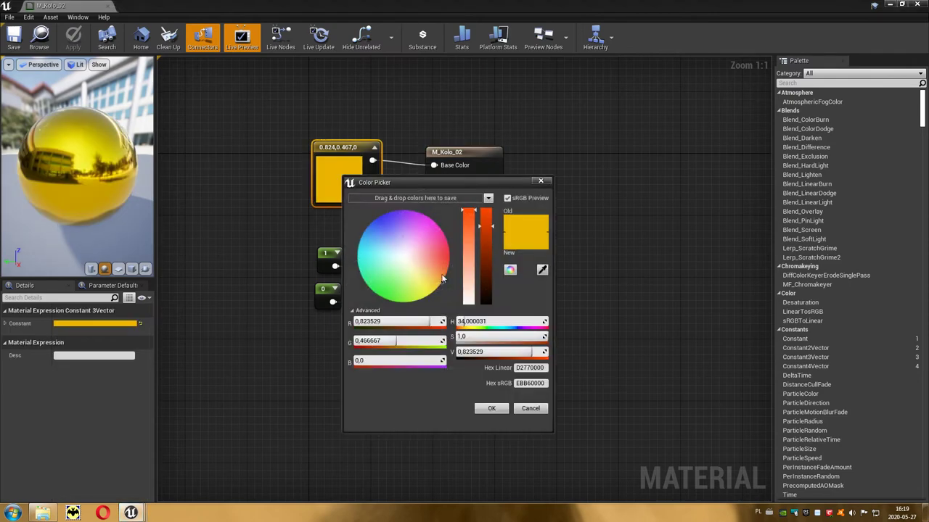
click(529, 368)
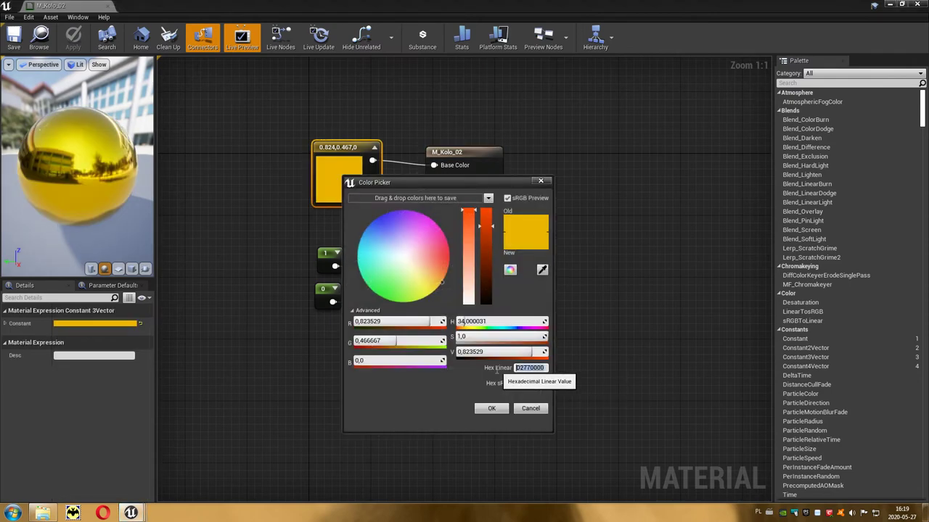
click(491, 408)
click(916, 5)
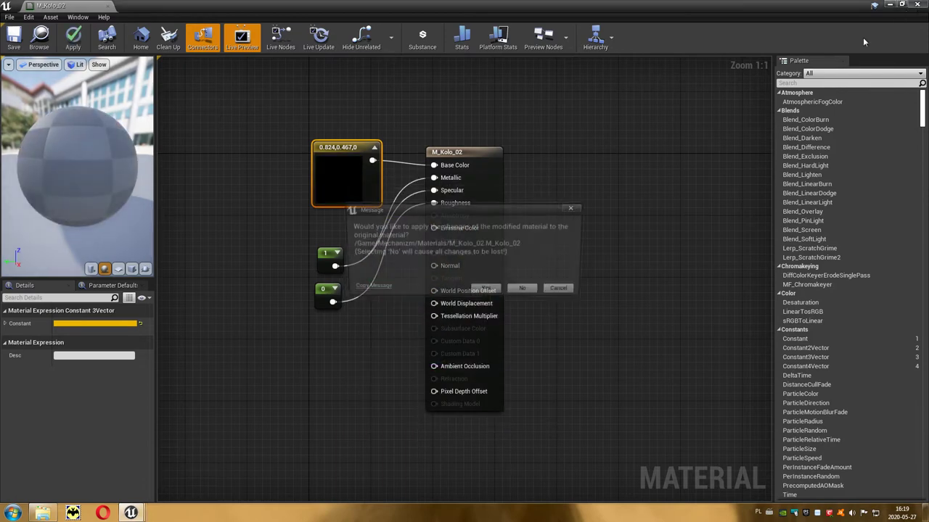
click(521, 288)
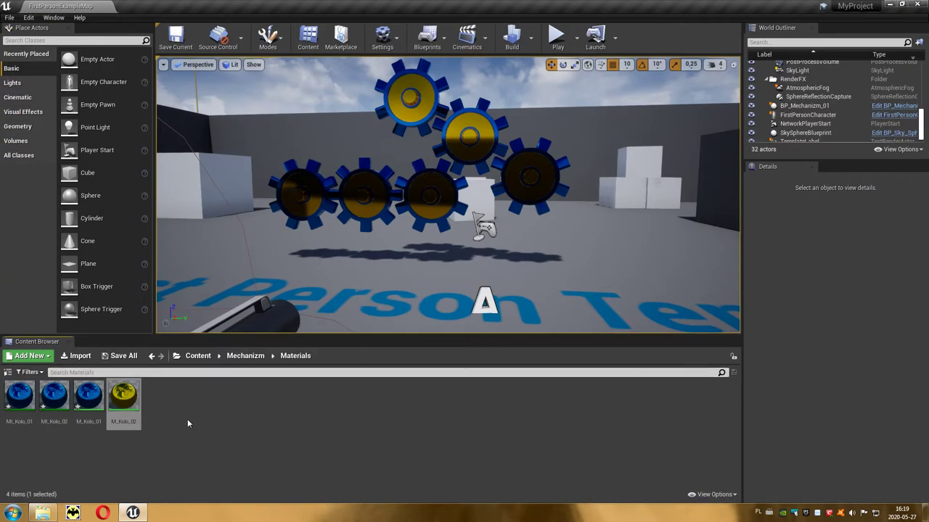
Step: Override KolorMechanizmu in MI_Kolo_02 with gold (R 0.823529, G 0.466667, B 0)
double_click(60, 411)
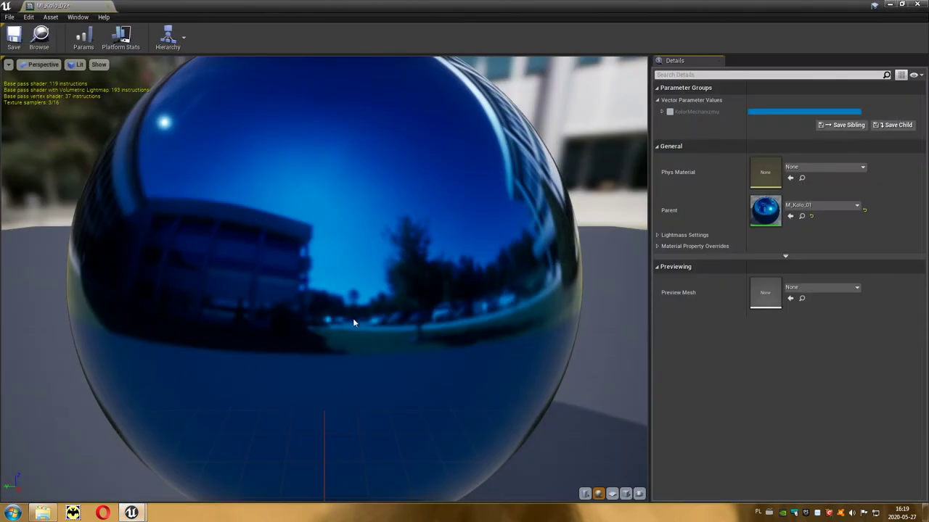
scroll(370, 311, down, 5)
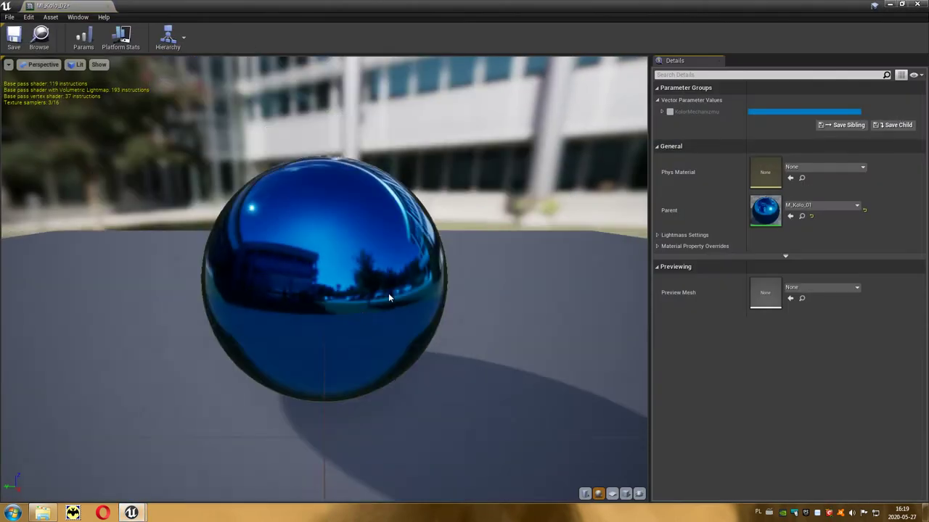
click(669, 113)
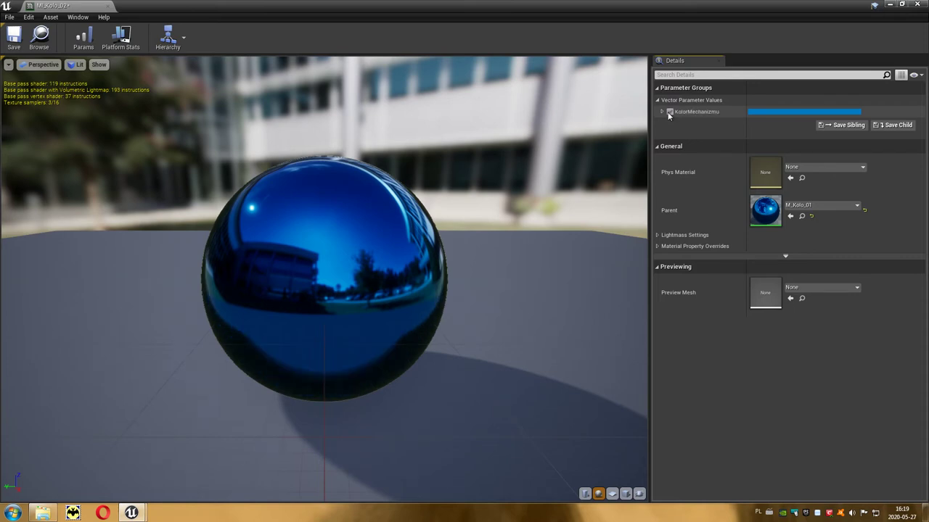
click(766, 111)
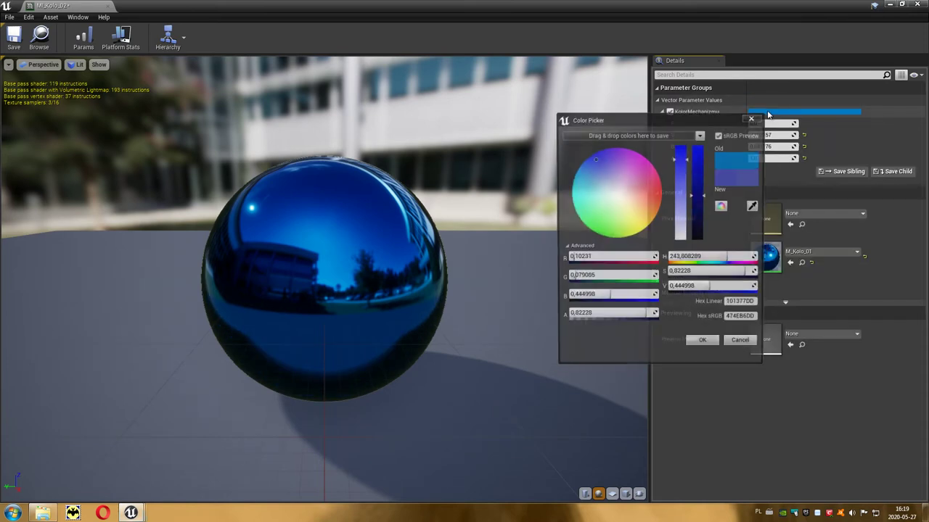
click(756, 319)
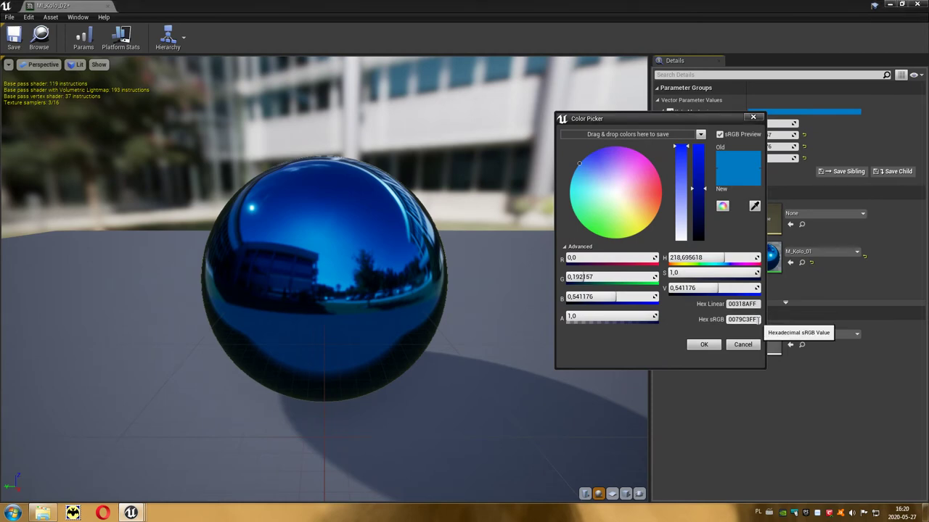
click(741, 304)
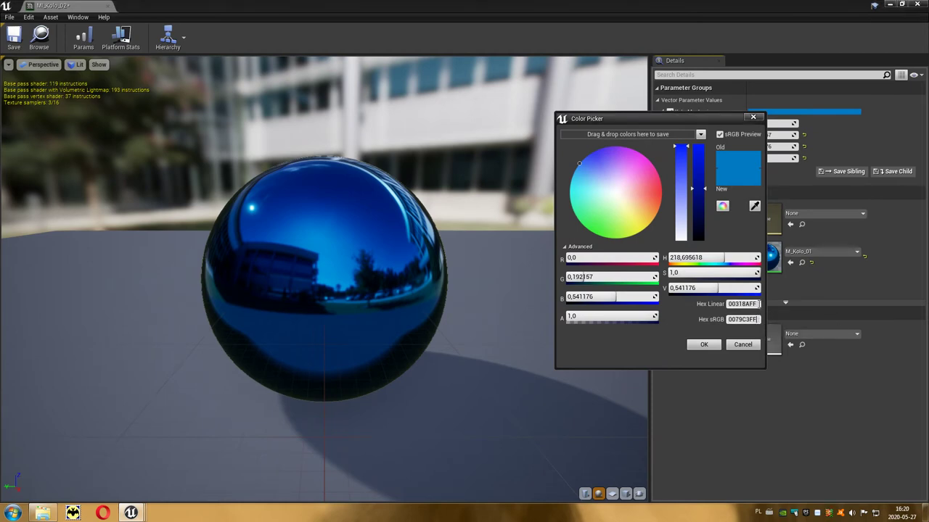
click(703, 345)
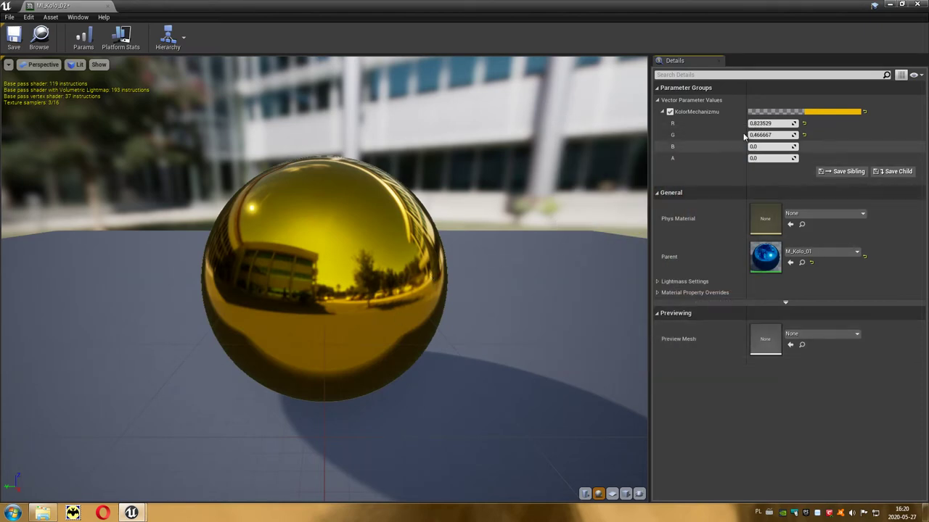
click(918, 6)
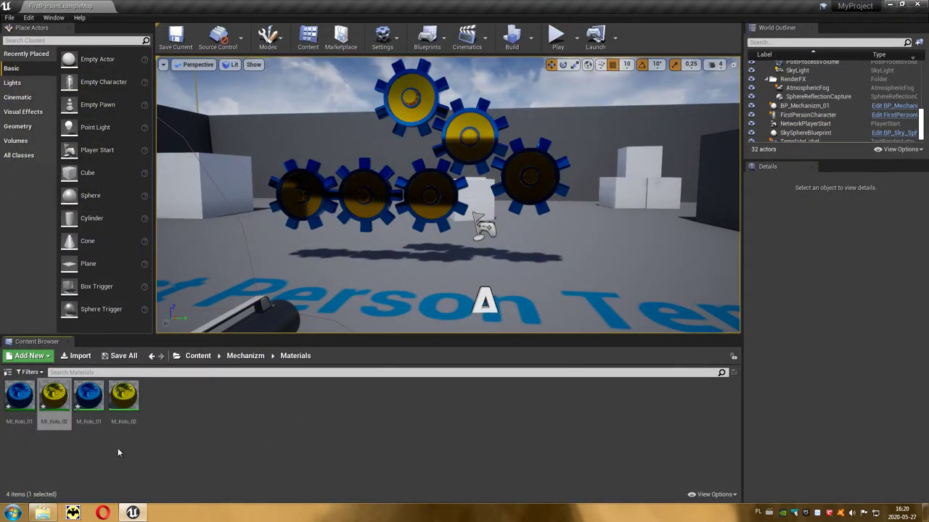
click(245, 355)
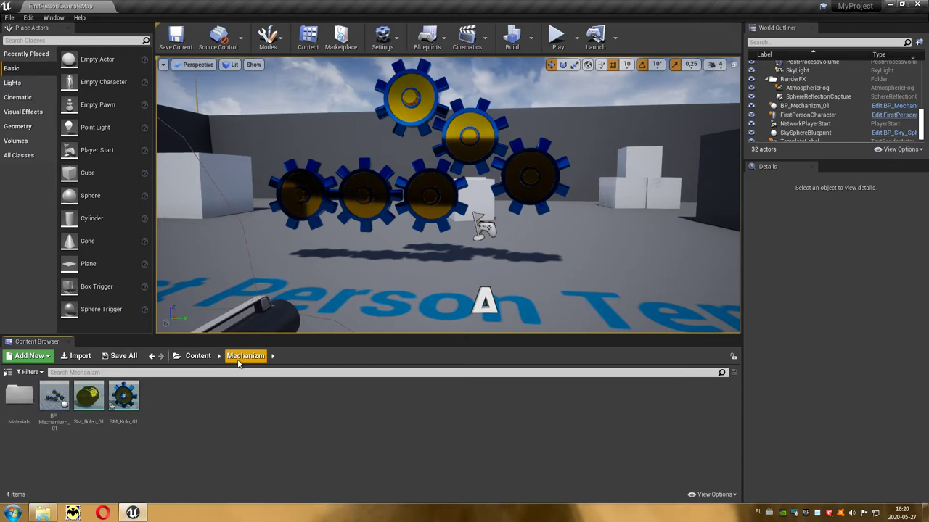
Step: Open SM_Bolec_01 and SM_Kolo_01, and give the gear's two slots MI_Kolo_01 and MI_Kolo_02
double_click(93, 399)
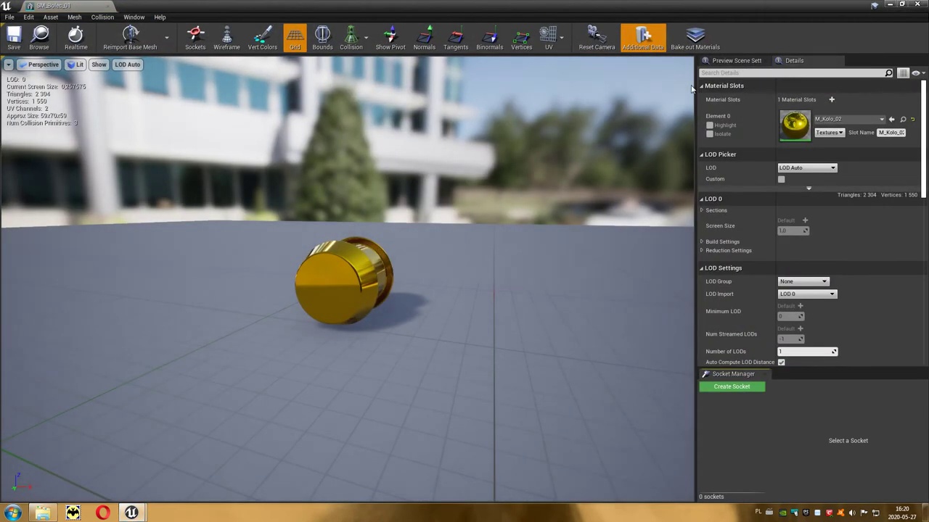
click(902, 4)
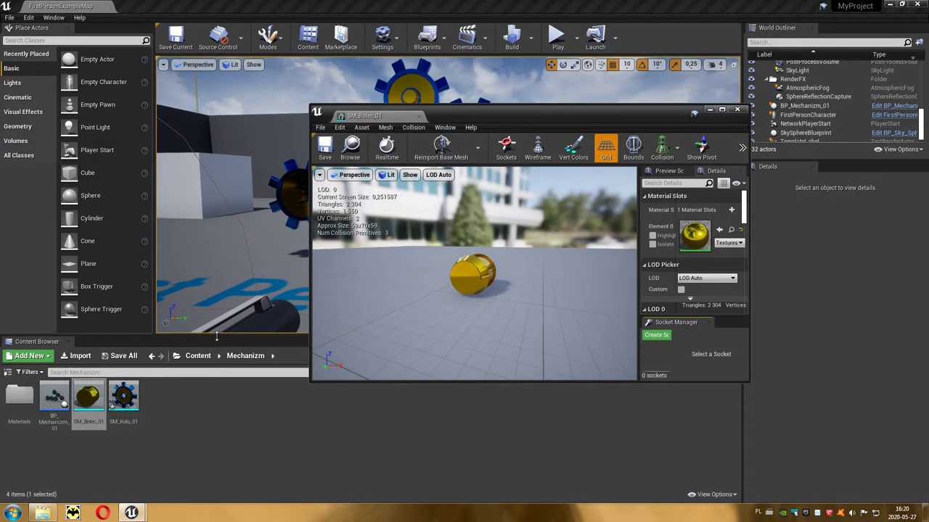
double_click(125, 398)
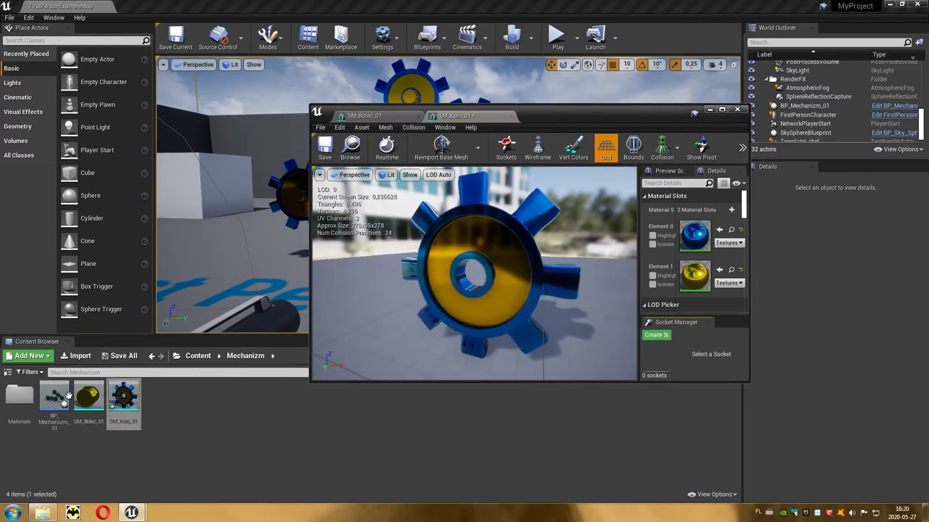
double_click(20, 412)
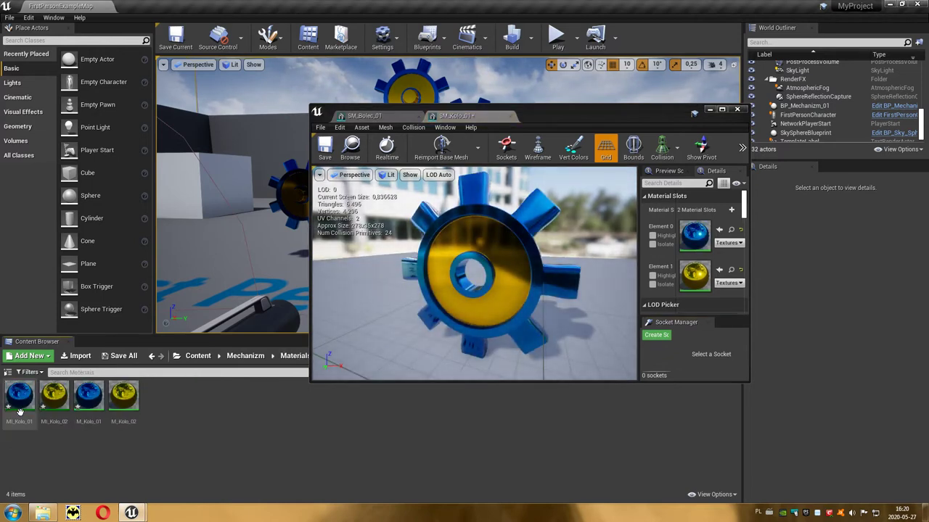
click(20, 412)
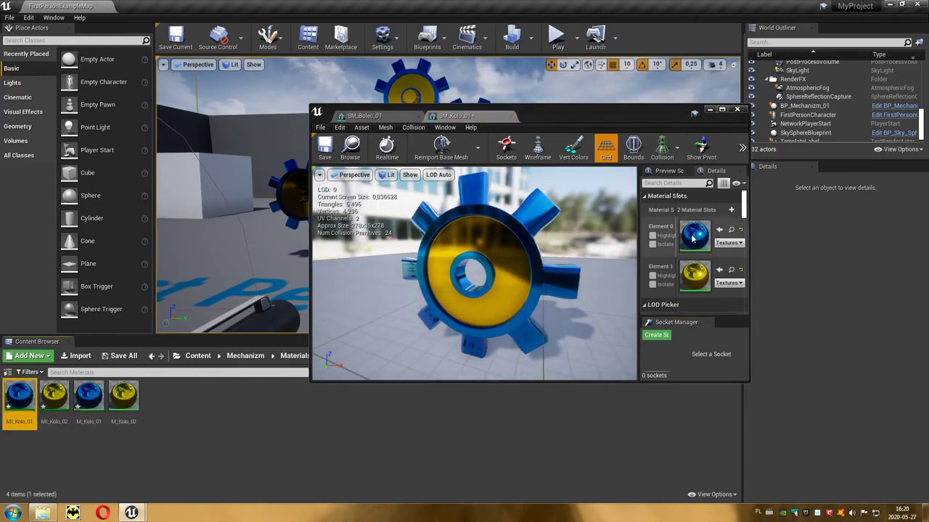
click(718, 231)
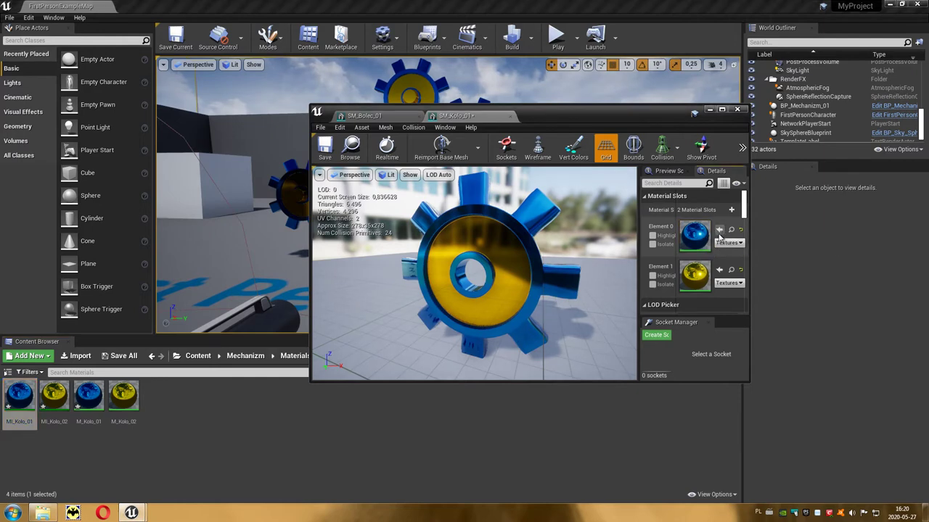
click(55, 399)
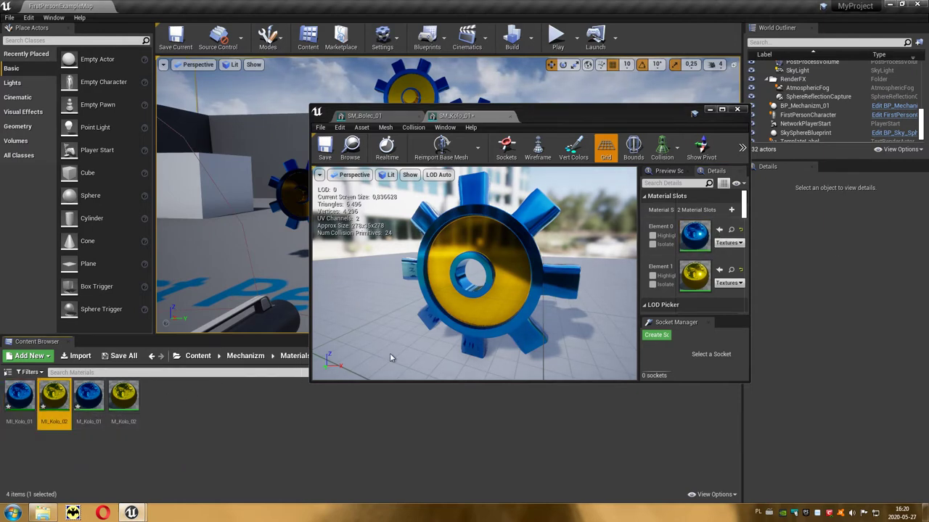
click(718, 270)
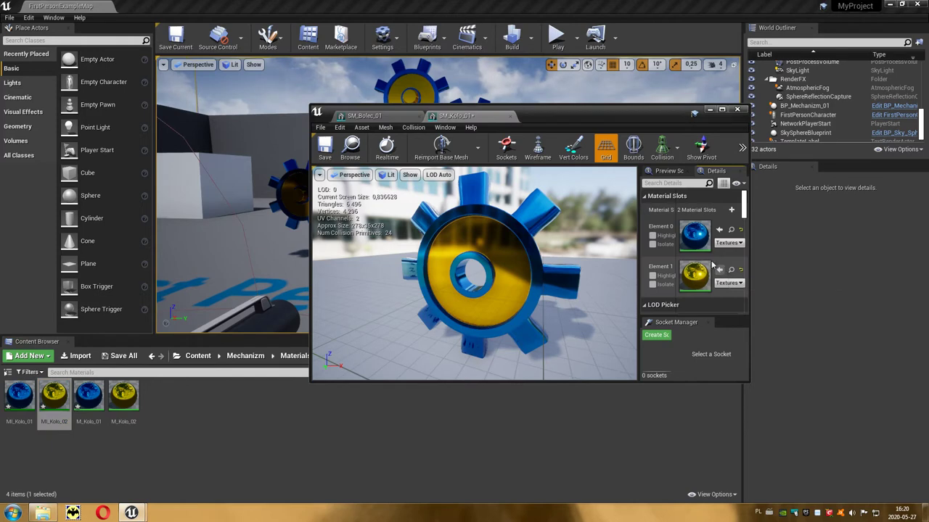
Step: Assign MI_Kolo_02 to the SM_Bolec_01 bolt's material slot
click(363, 116)
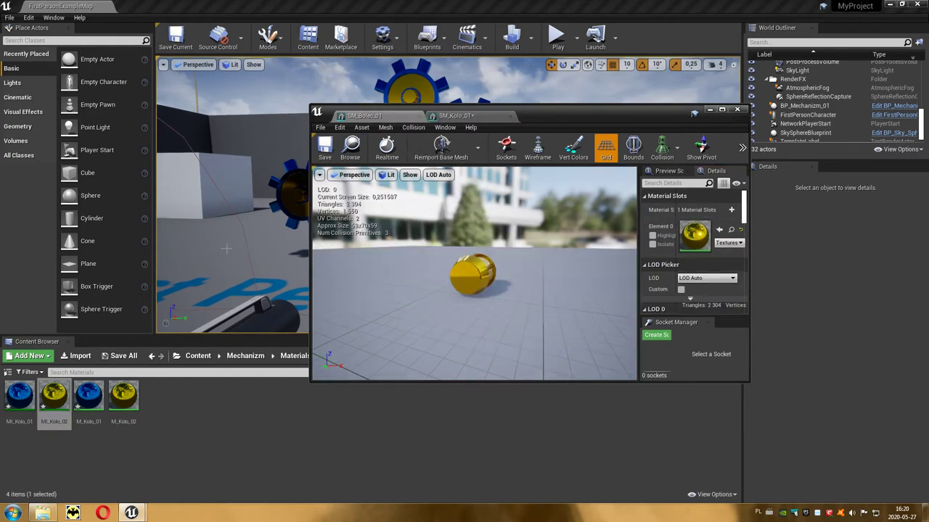
click(720, 231)
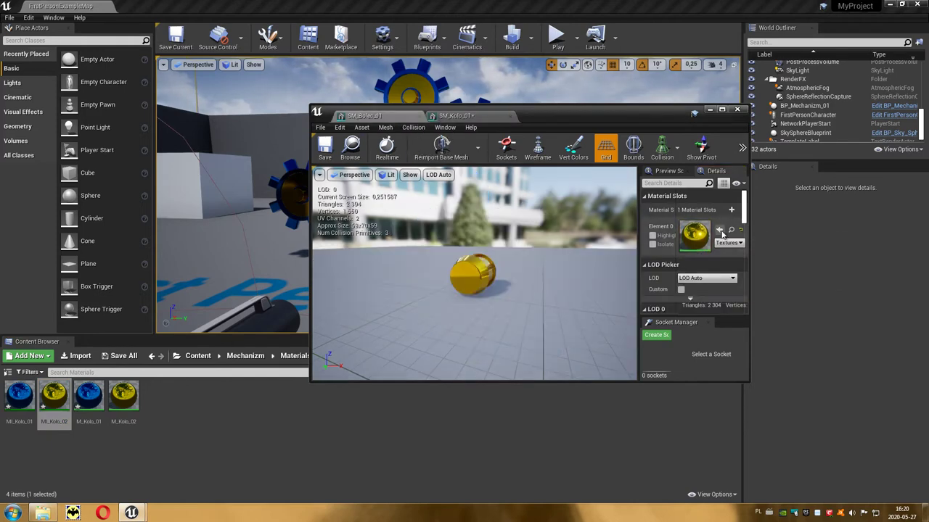
click(737, 110)
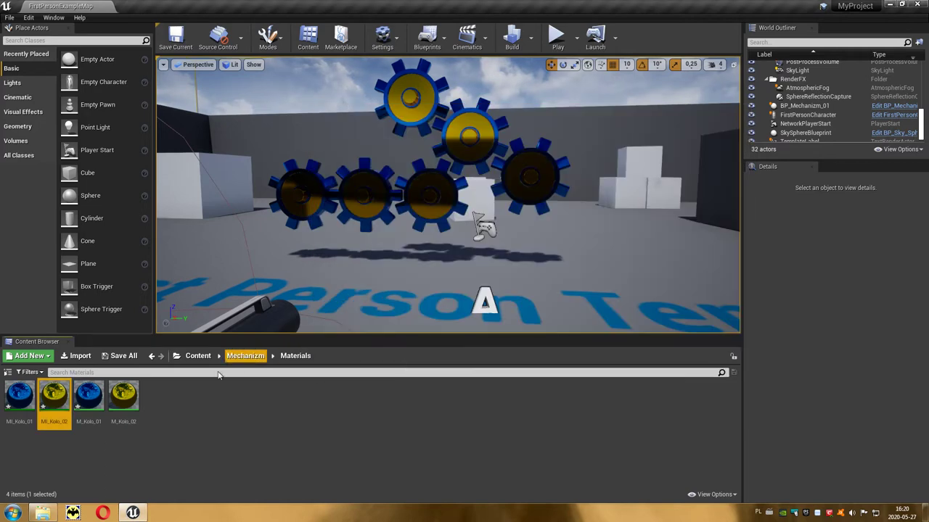
Step: Save all modified assets and delete the unused M_Kolo_02 material
click(122, 356)
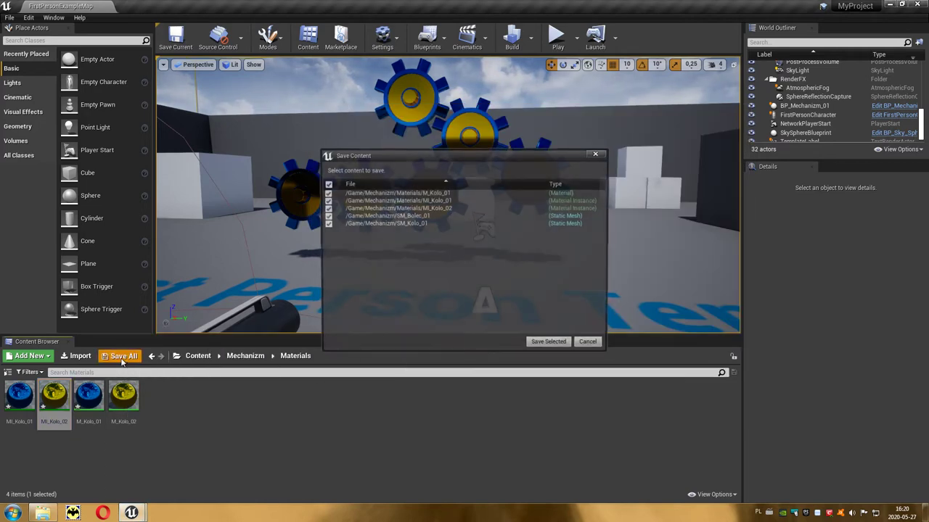
click(549, 345)
click(123, 397)
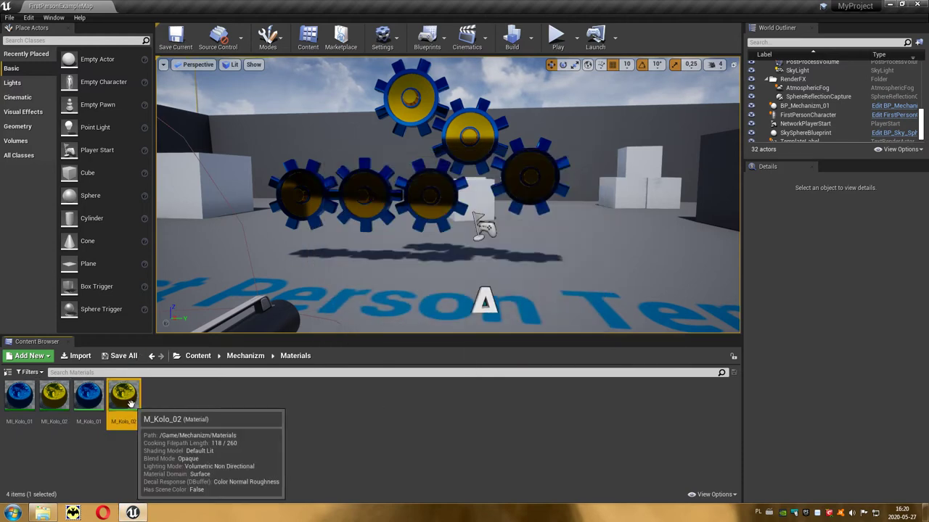
key(Delete)
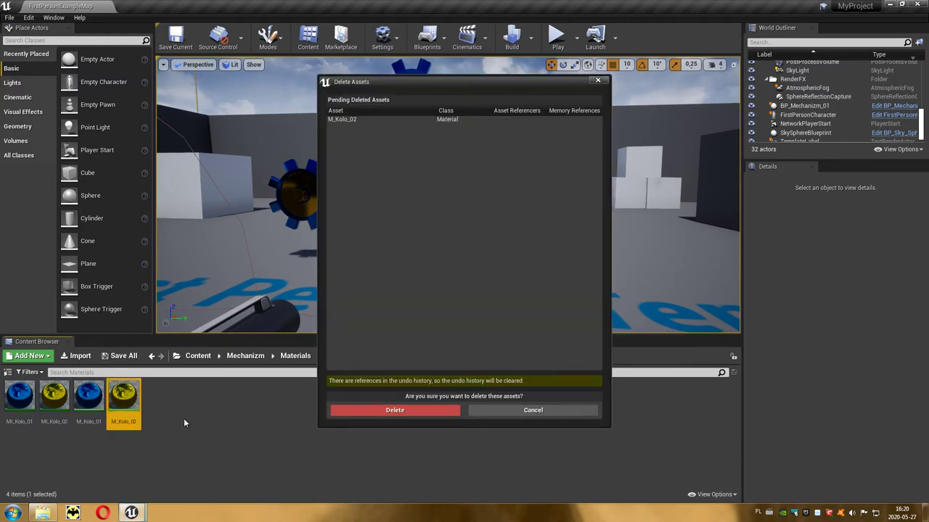
click(352, 411)
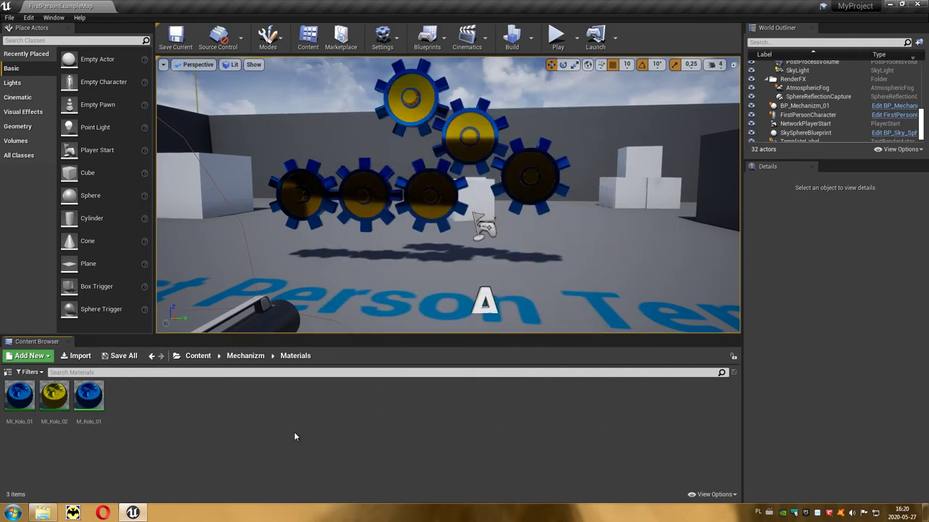
Step: Convert M_Kolo_01's 0 constant into a scalar parameter named Odblask and apply the changes
double_click(97, 407)
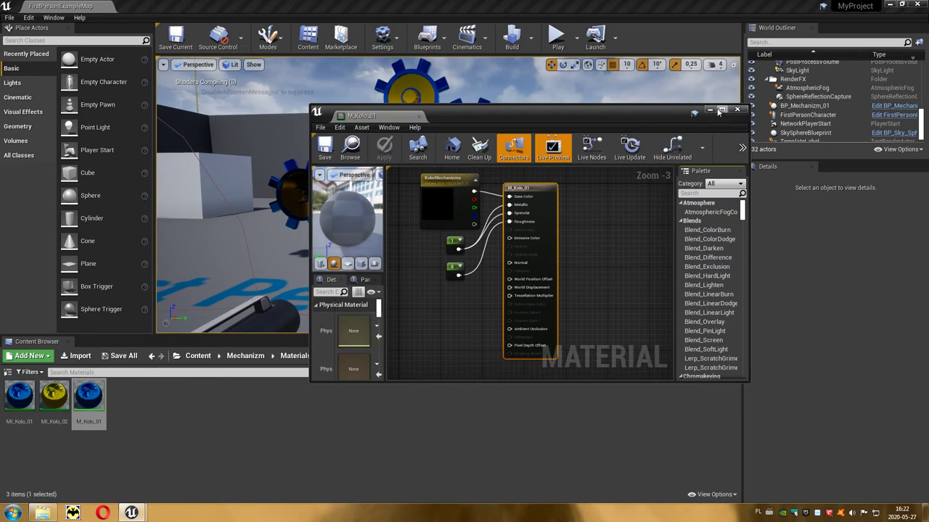
click(721, 110)
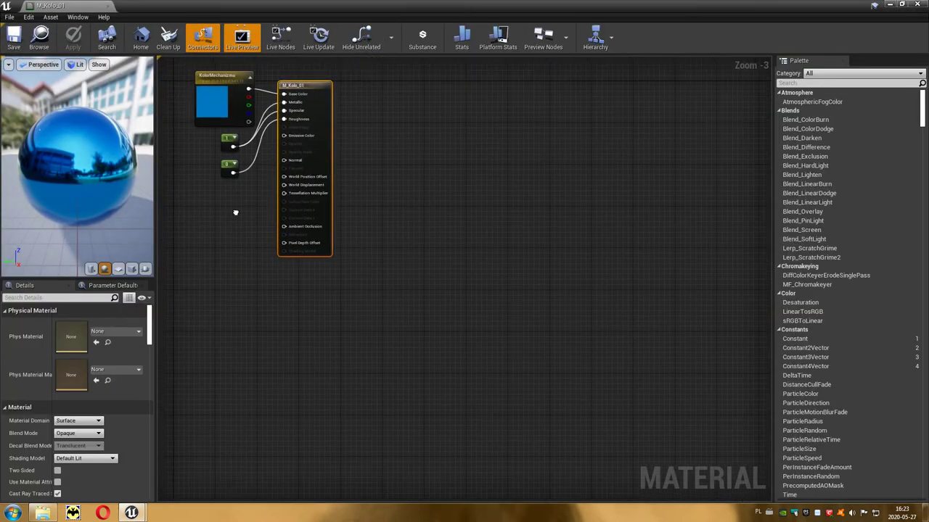
right_drag(235, 183, 307, 293)
scroll(294, 210, up, 3)
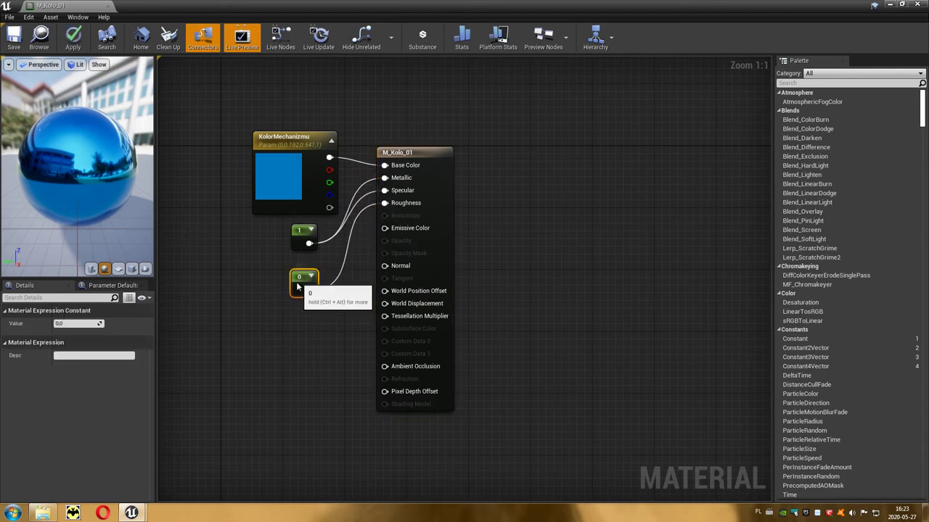
drag(301, 272, 291, 312)
right_click(290, 312)
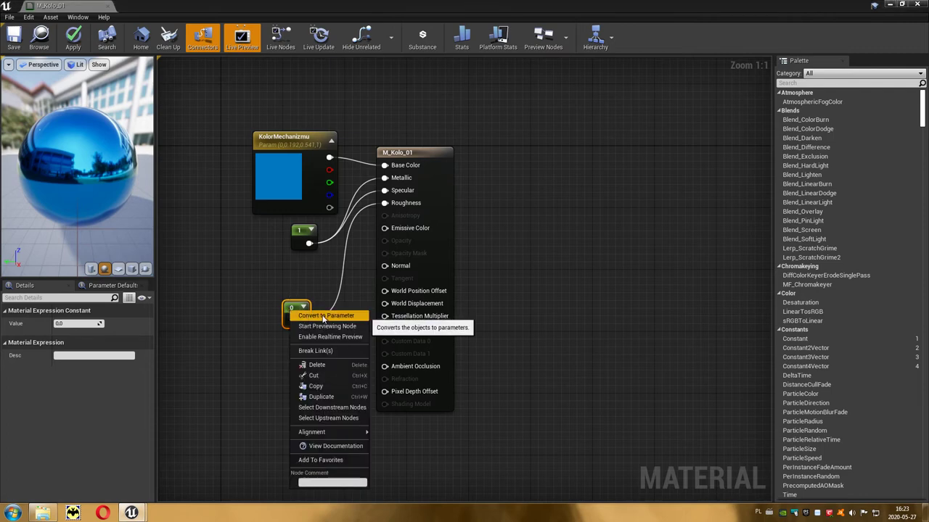
click(323, 317)
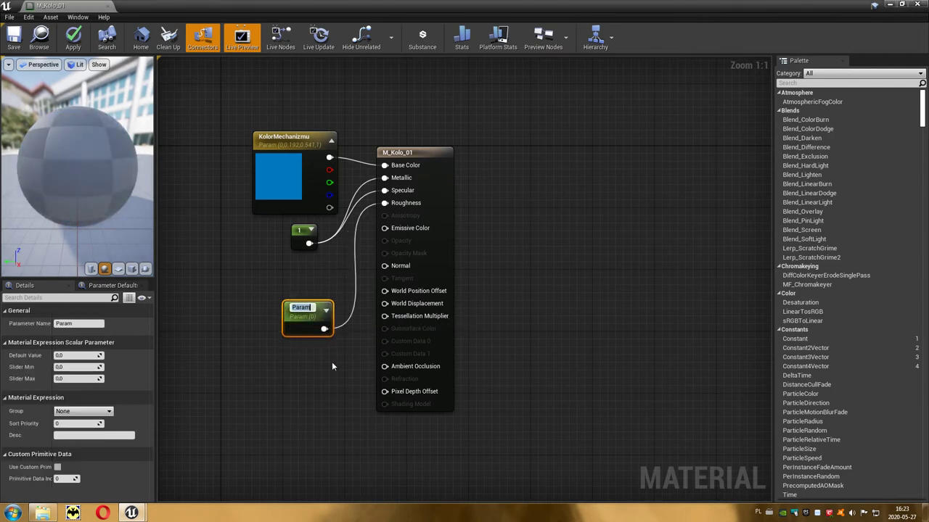
text(Odblask)
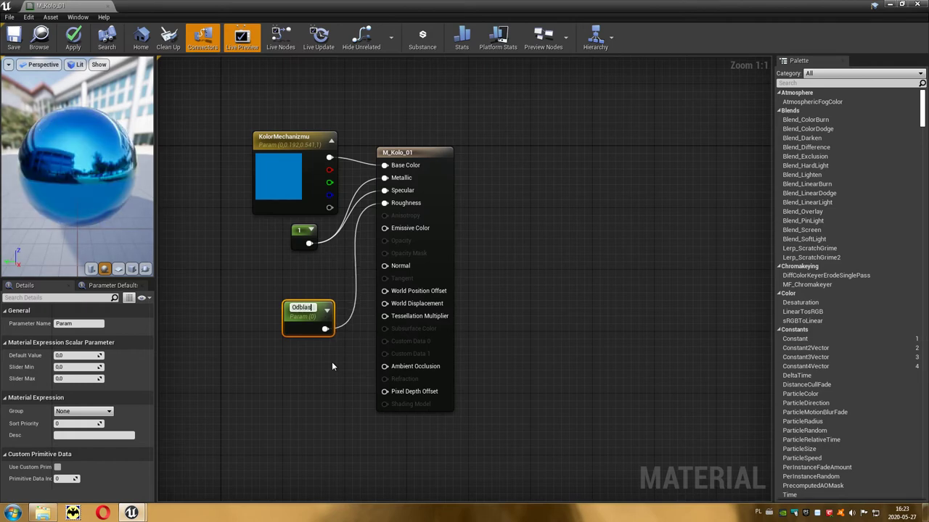
key(Return)
key(Return)
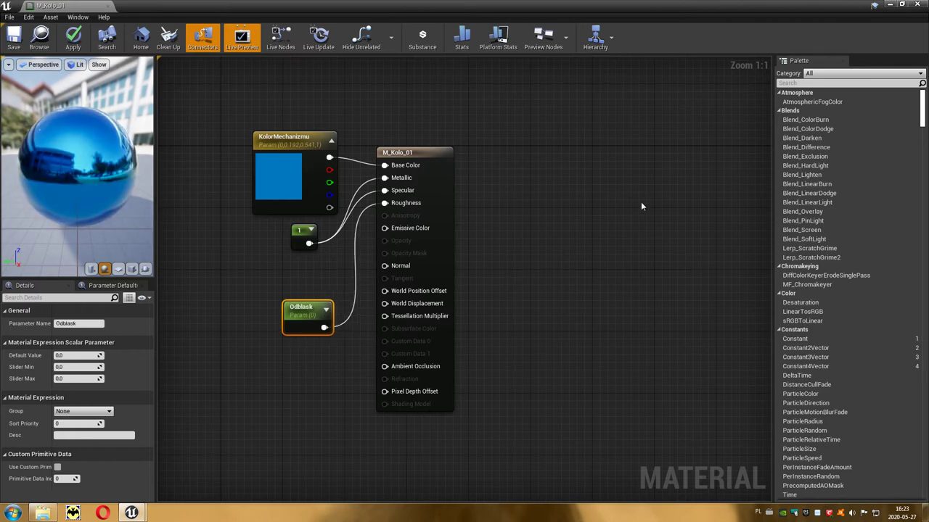
click(919, 6)
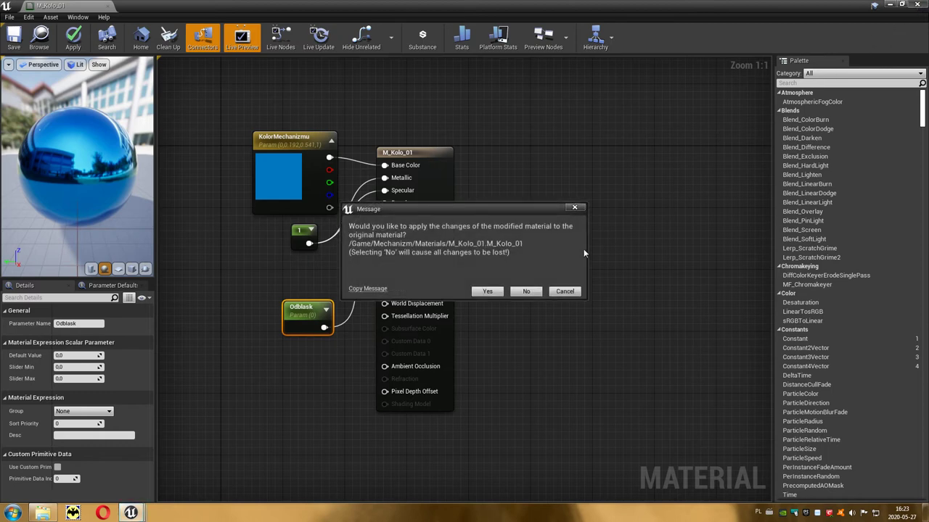
click(488, 291)
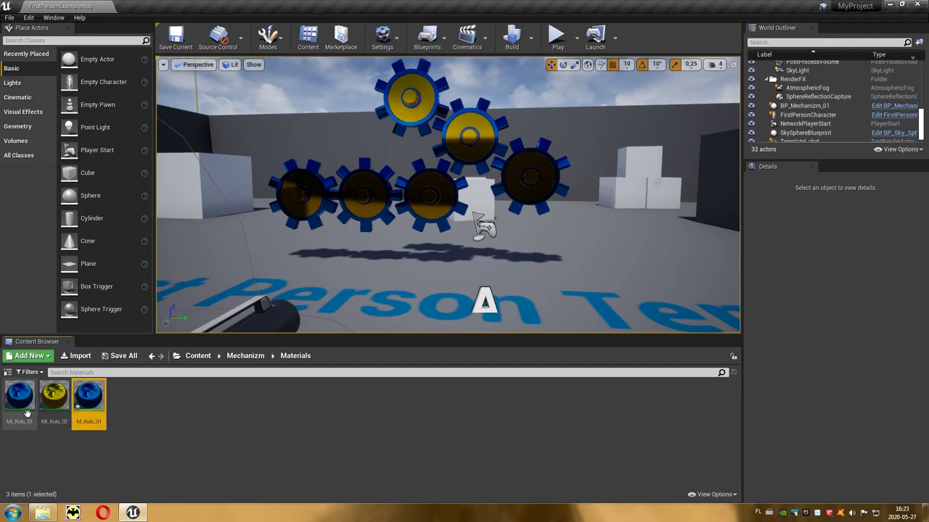
Step: Override Odblask in MI_Kolo_01 with a value of 0,5
double_click(20, 397)
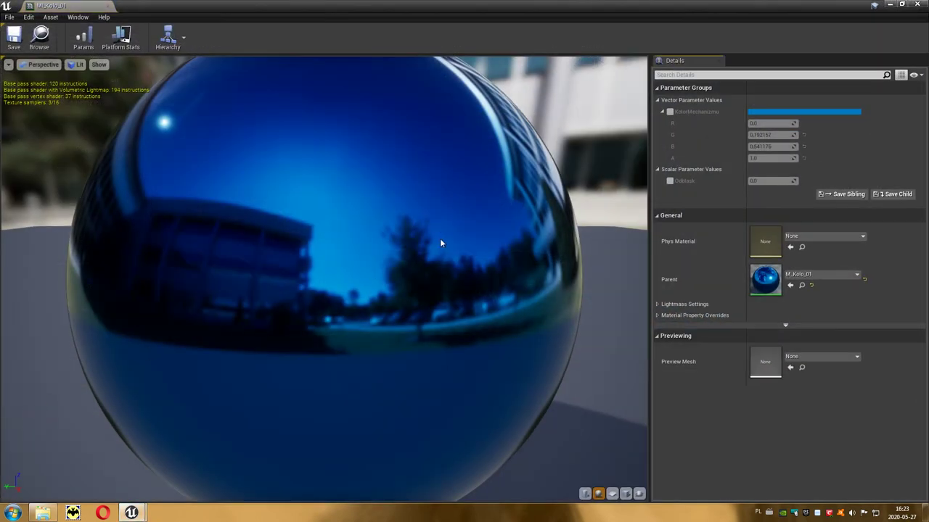
scroll(439, 243, down, 5)
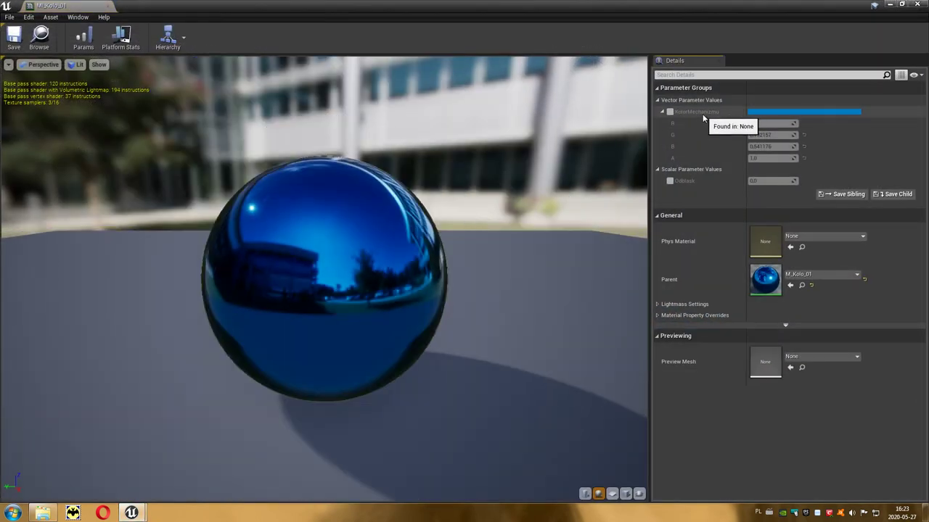
click(670, 181)
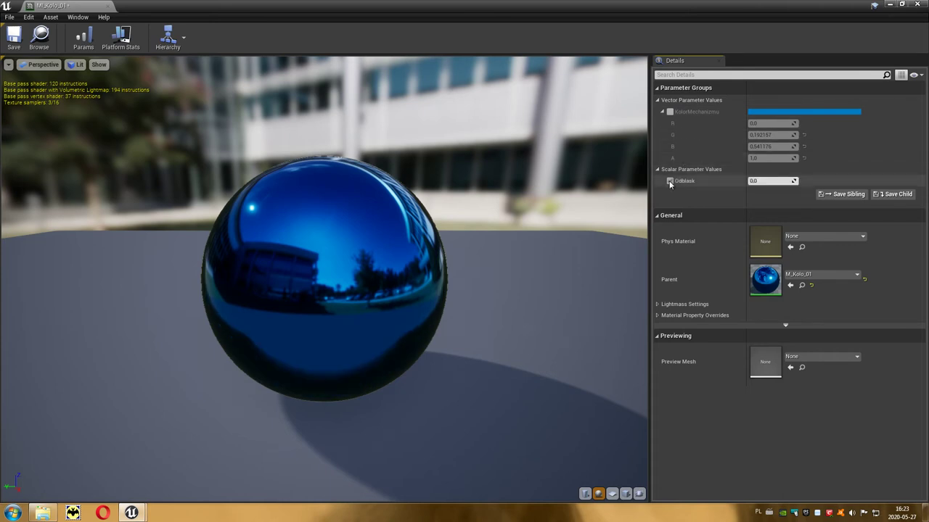
click(763, 182)
key(Return)
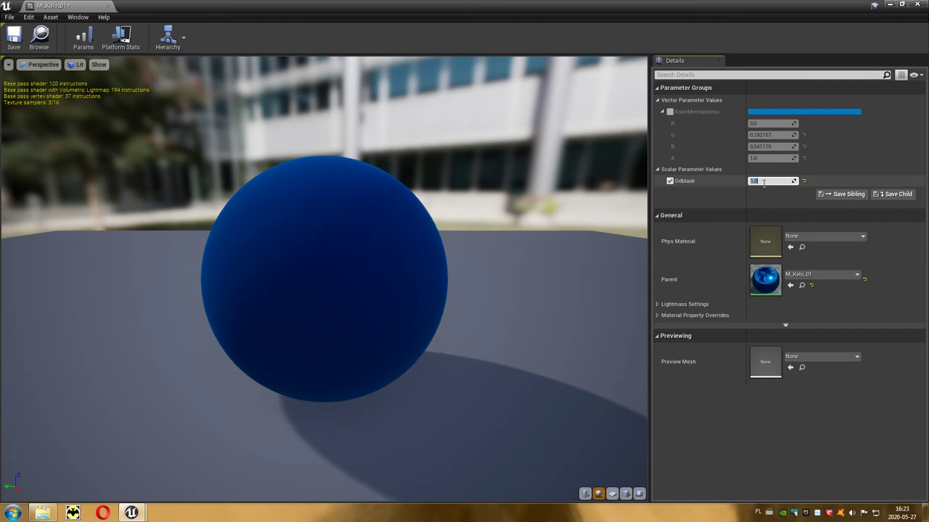
text(0,5)
key(Return)
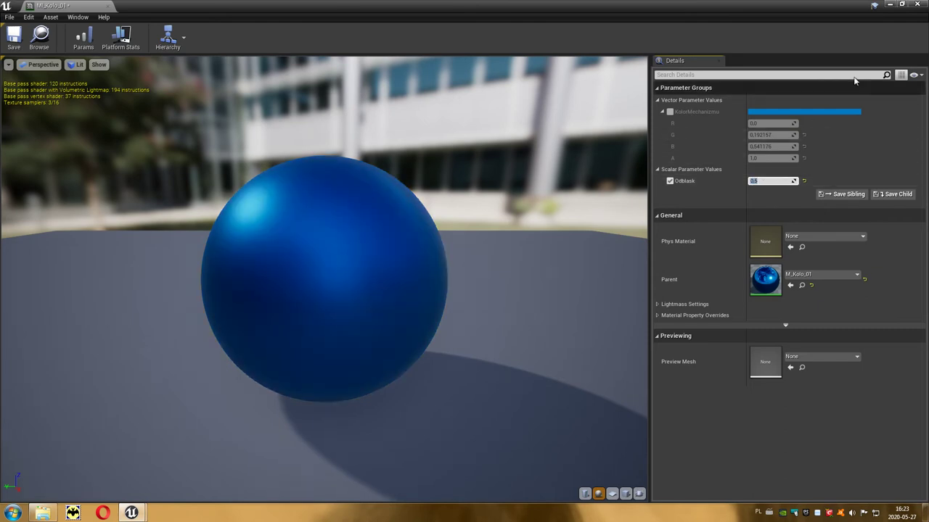
click(922, 4)
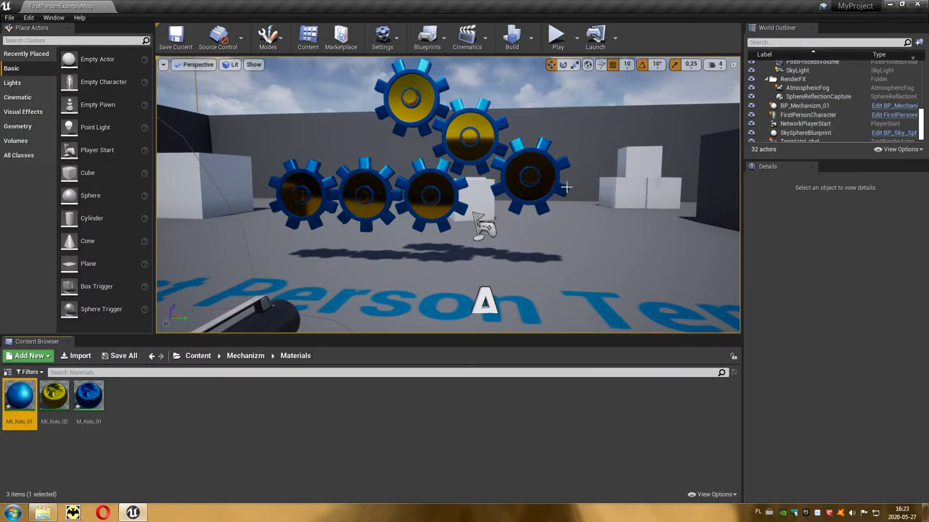
Step: Fly the camera to a close, angled view of the gears, then select MI_Kolo_02 and MI_Kolo_01
right_drag(500, 132, 500, 133)
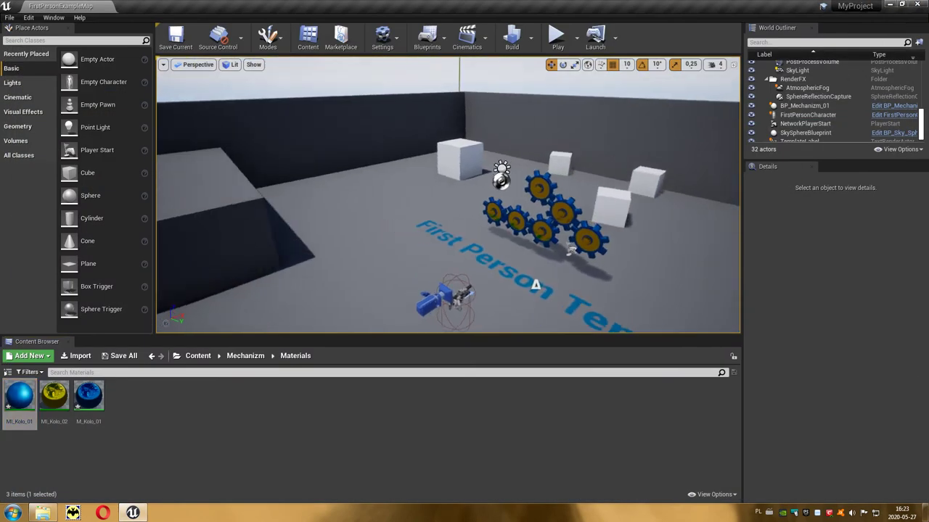
right_drag(448, 330, 421, 273)
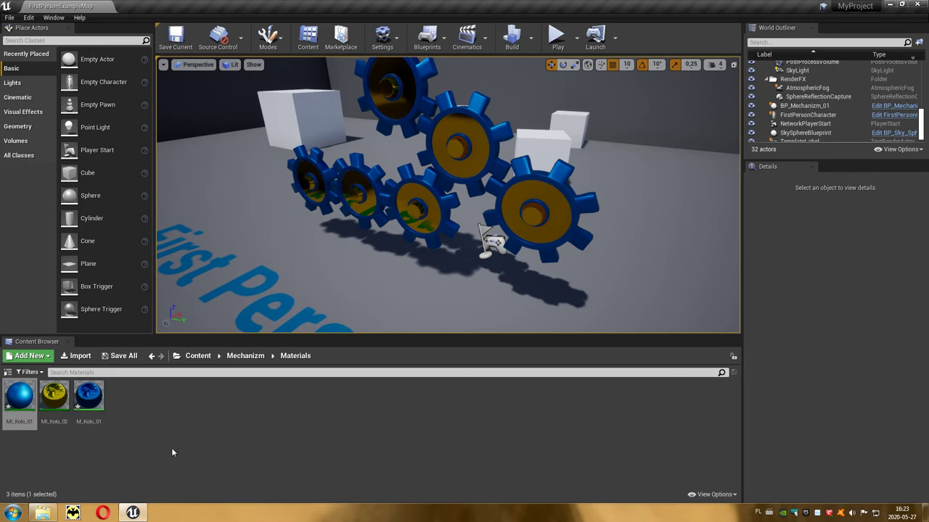
click(54, 397)
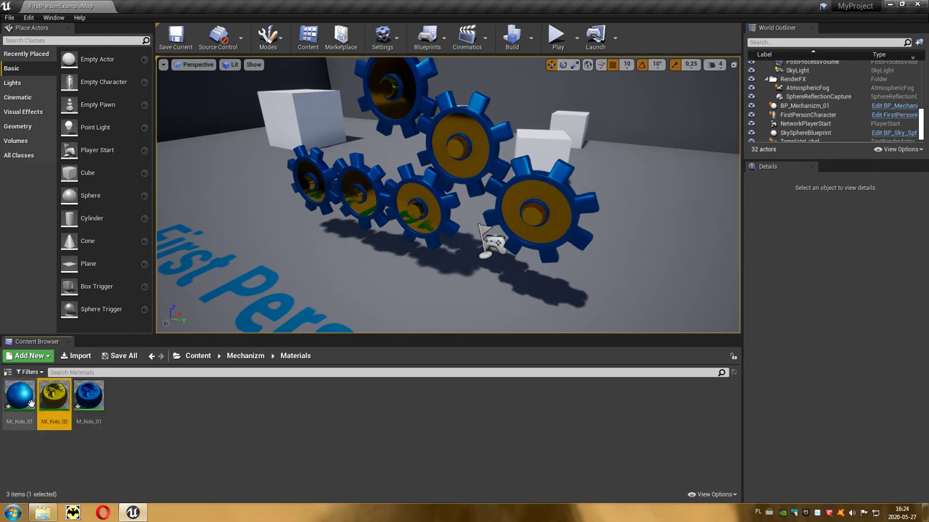
ctrl+click(27, 402)
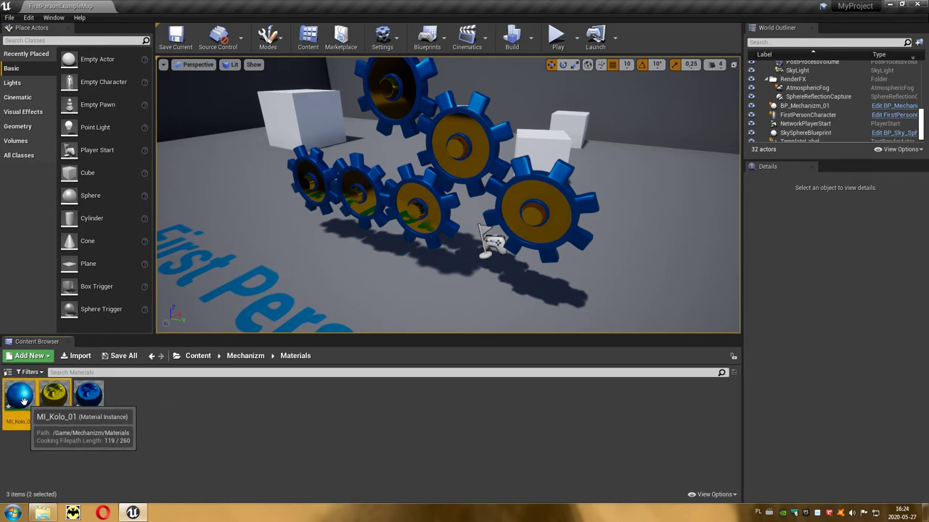
Step: Duplicate the two selected gear material instances
right_click(24, 401)
mouse_move(52, 236)
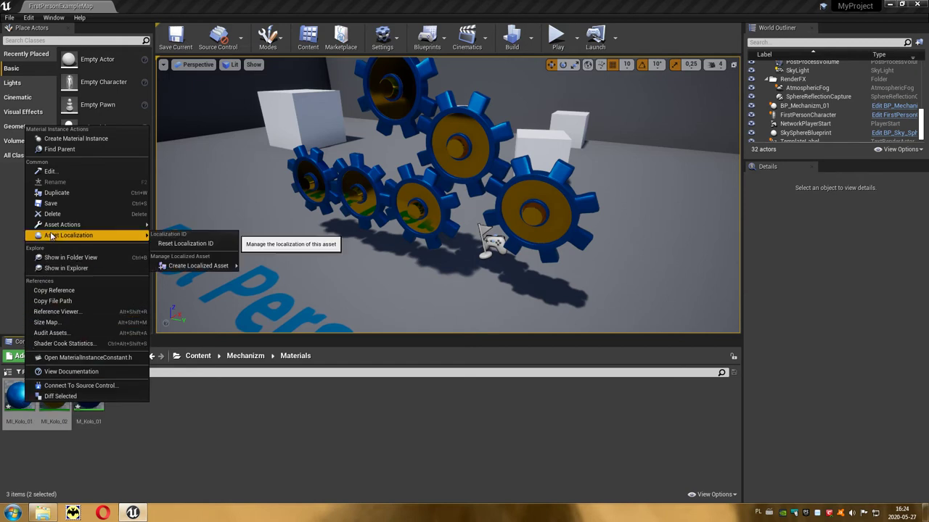
click(72, 195)
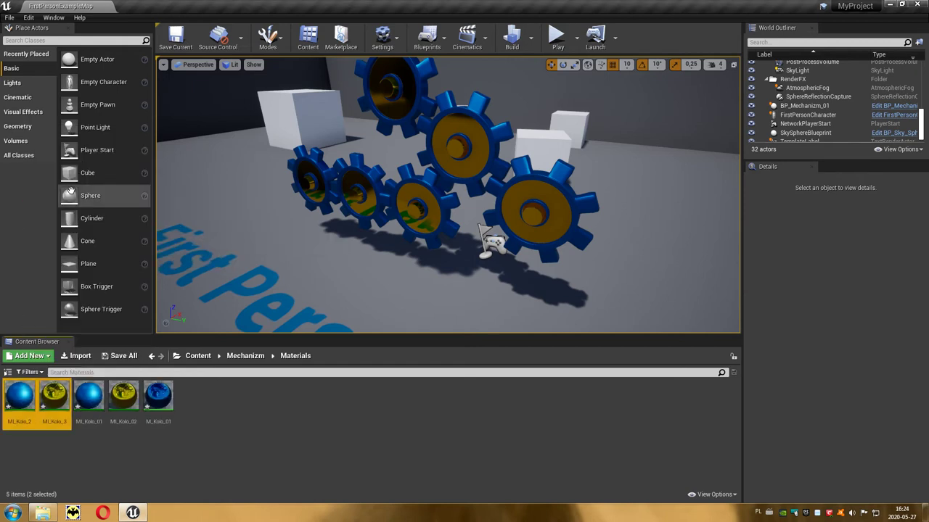
Step: Rename the two copies MI_Kolo_03 and MI_Kolo_04
click(24, 406)
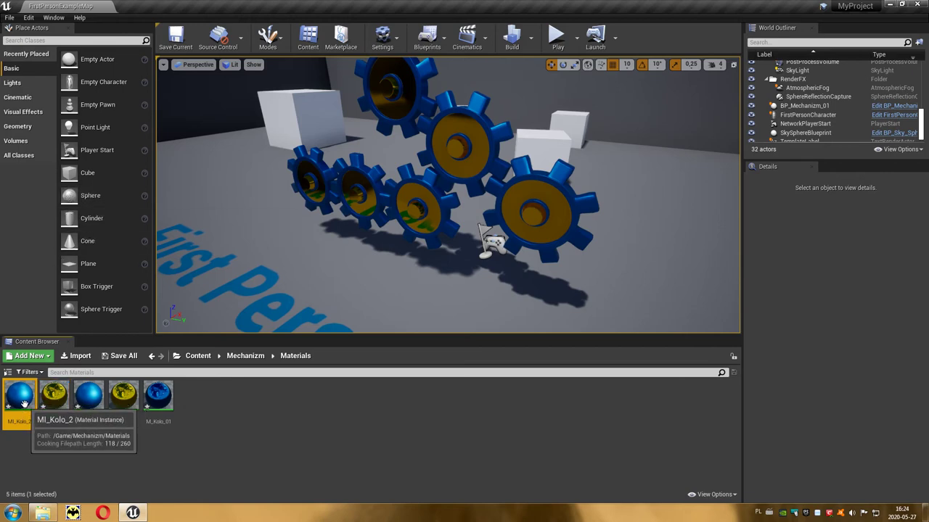
key(F2)
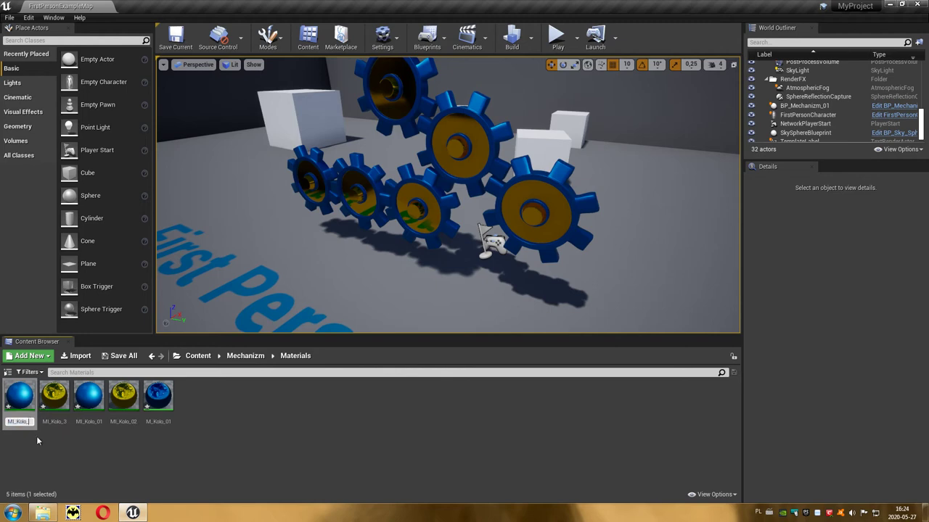
text(03)
key(Return)
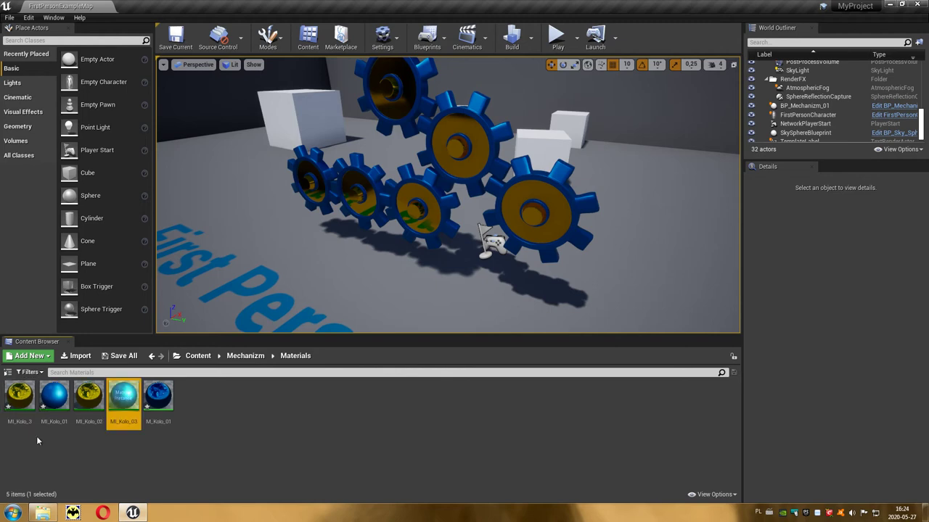
click(24, 398)
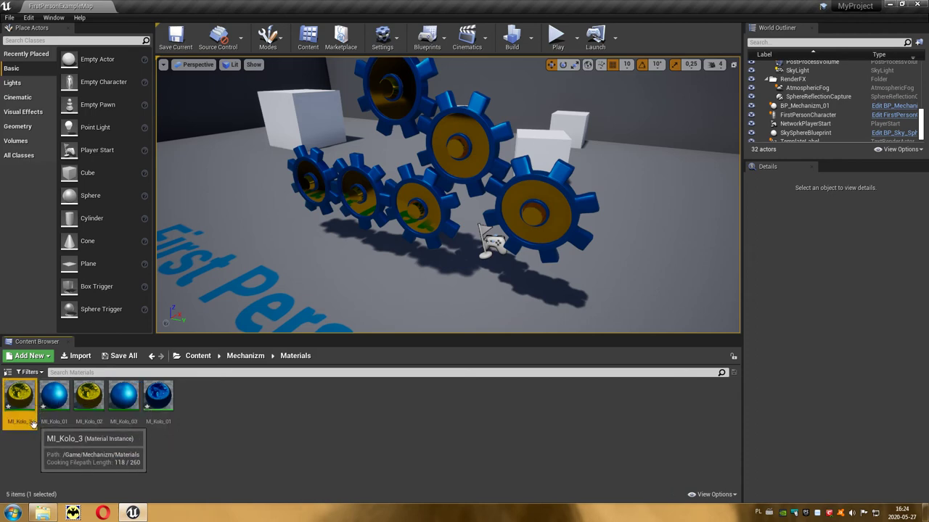
key(F2)
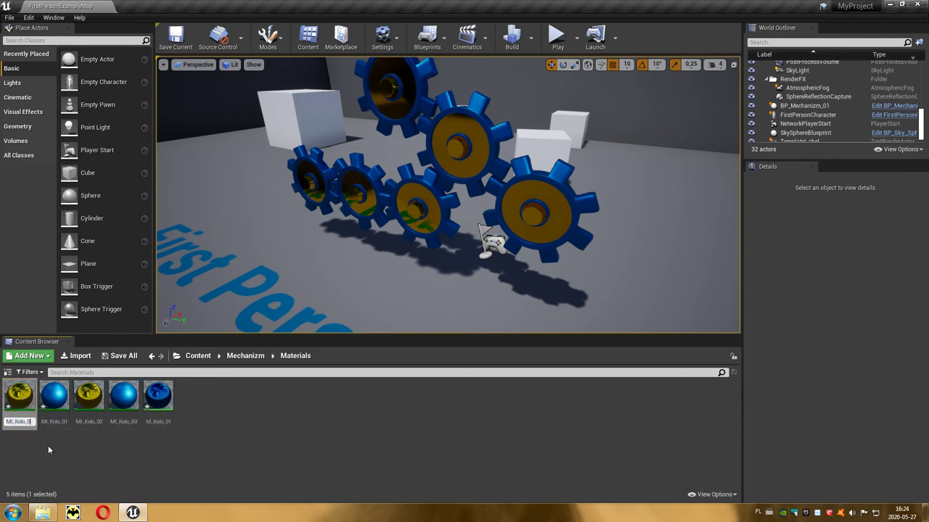
text(04)
key(Return)
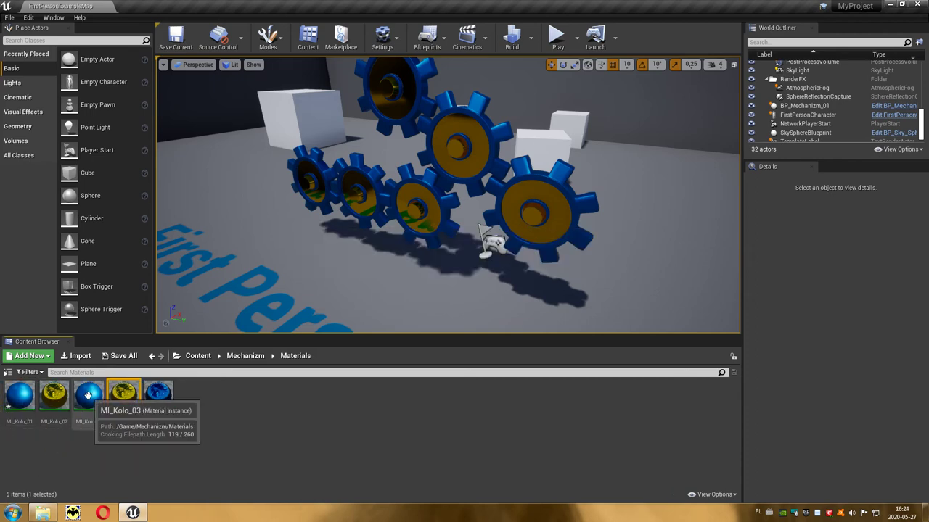
Step: Override MI_Kolo_03's KolorMechanizmu with dark magenta and remove its Odblask override
double_click(89, 395)
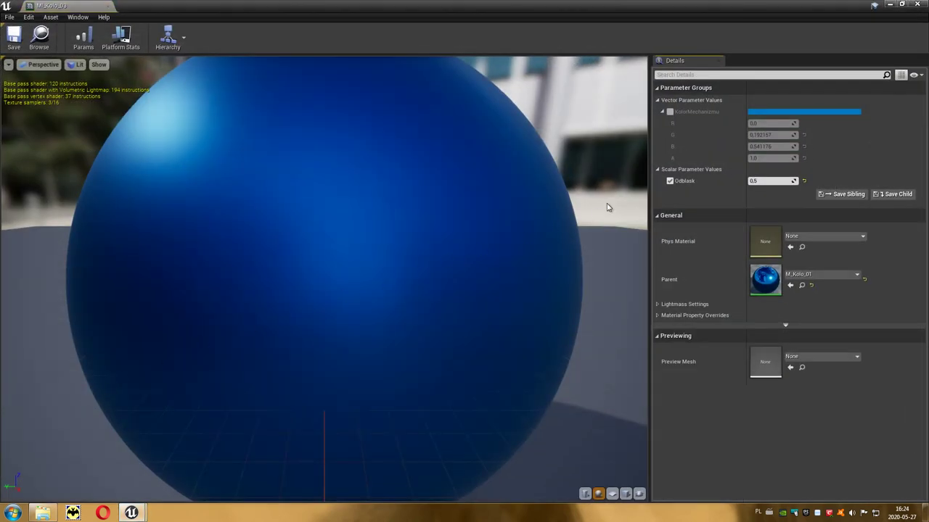
click(669, 113)
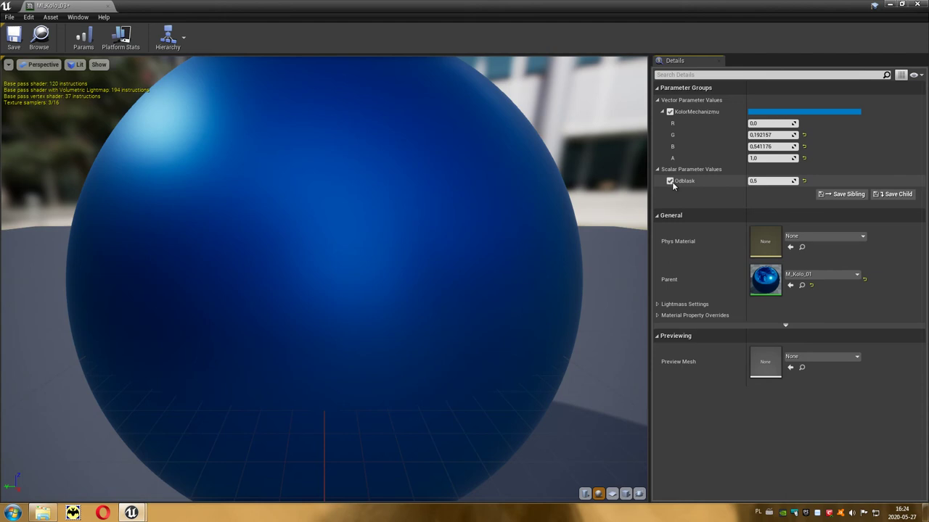
click(669, 181)
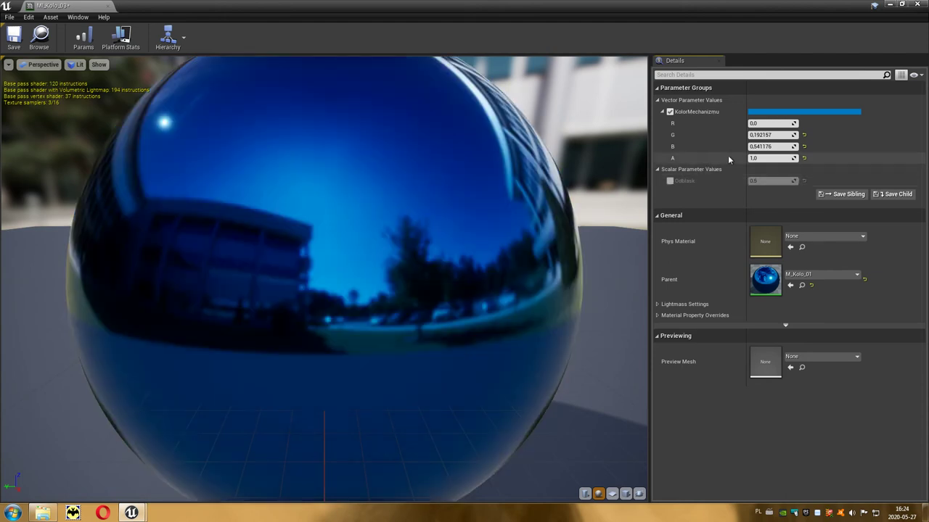
click(760, 112)
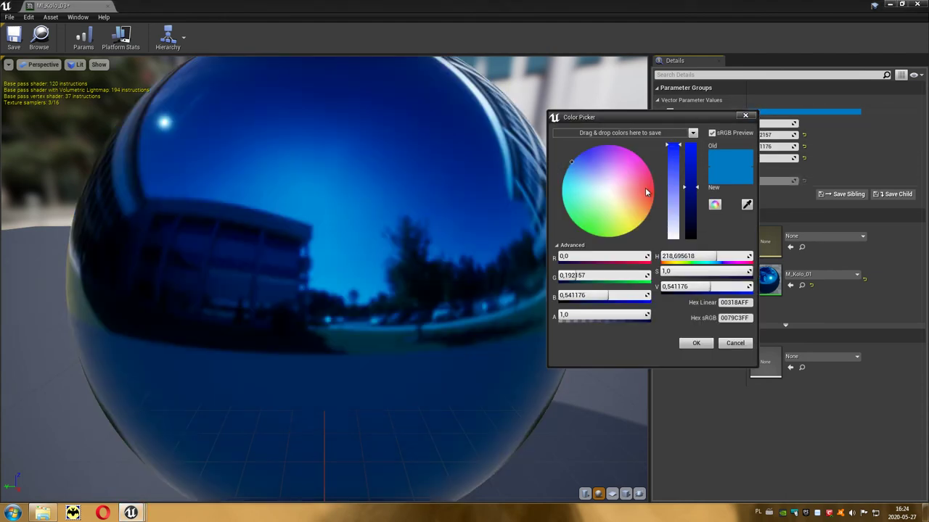
drag(647, 192, 643, 167)
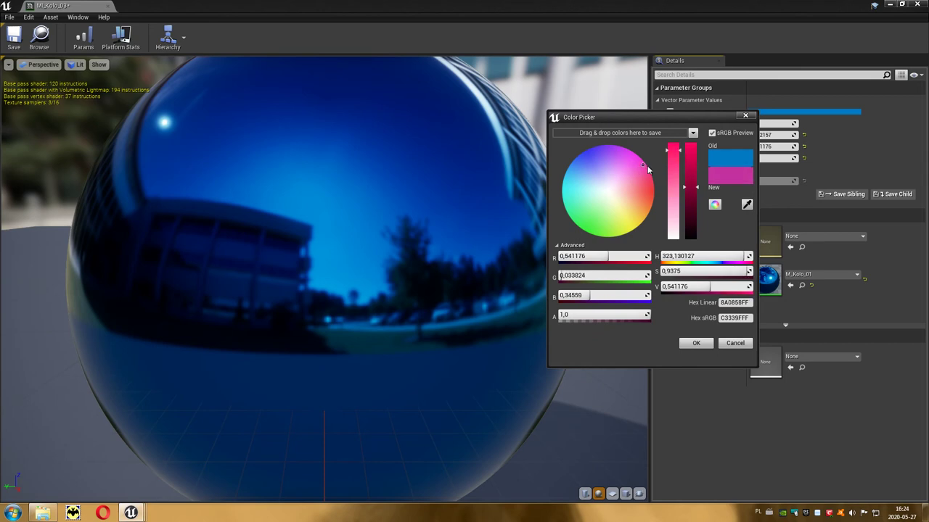
drag(690, 187, 690, 197)
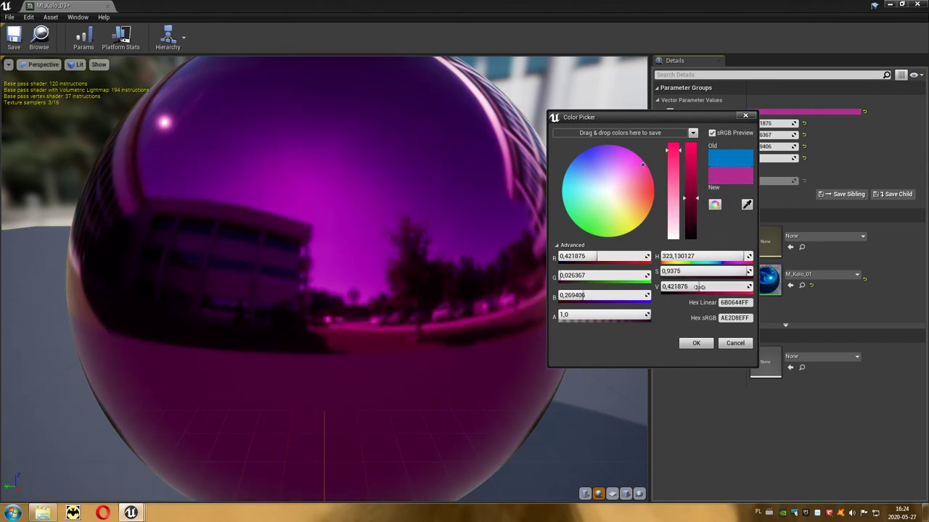
click(695, 343)
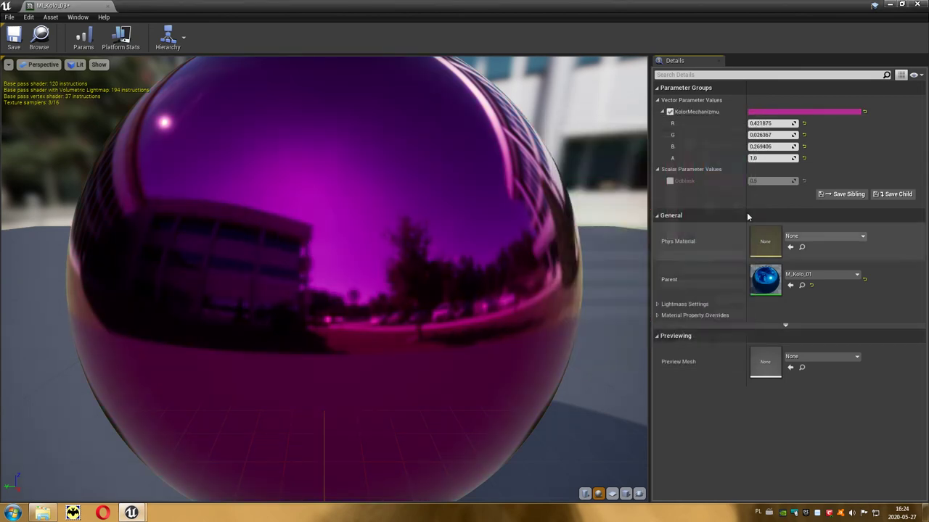
click(917, 5)
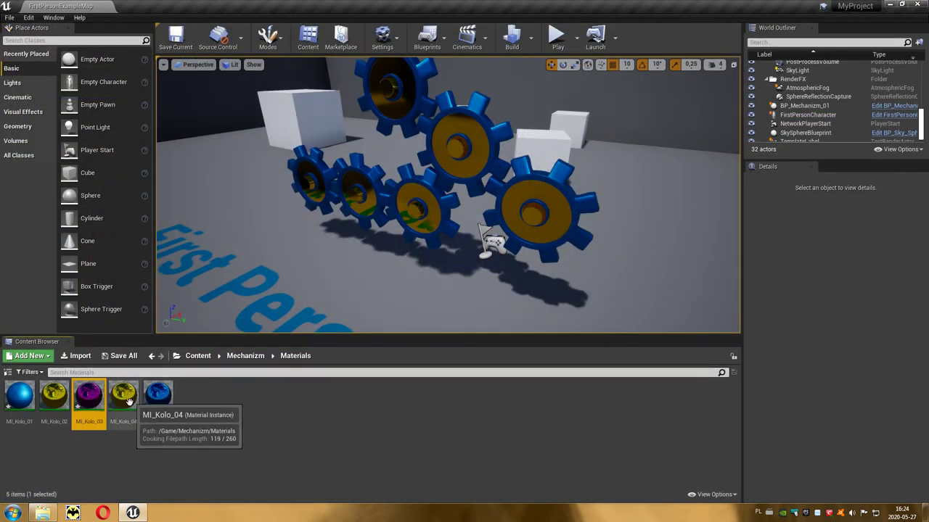
Step: Set MI_Kolo_04's KolorMechanizmu to dark green (R 0.053686, G 0.427083, B 0.012868)
double_click(128, 402)
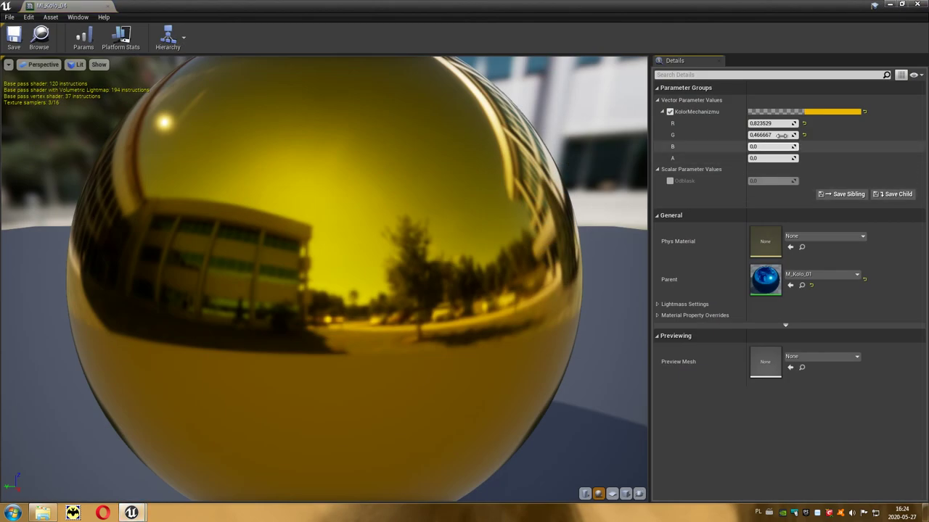
click(819, 111)
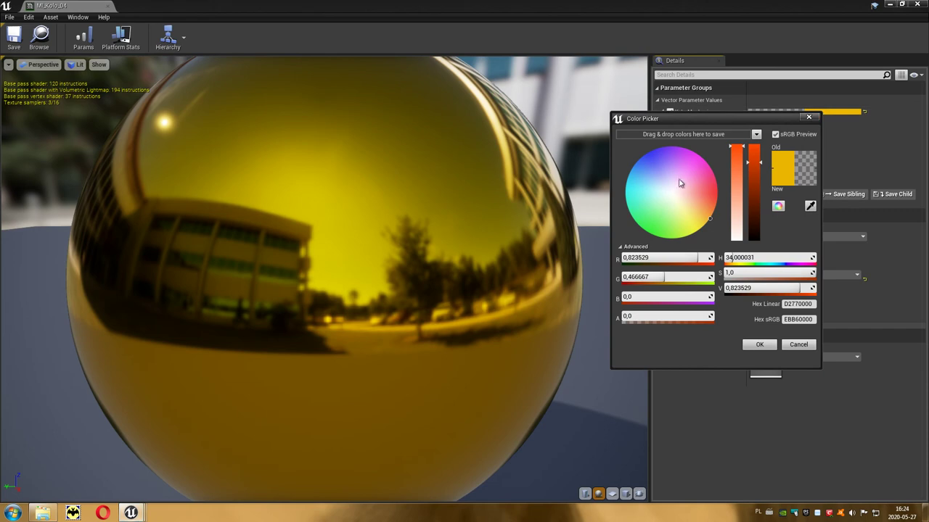
drag(661, 192, 663, 234)
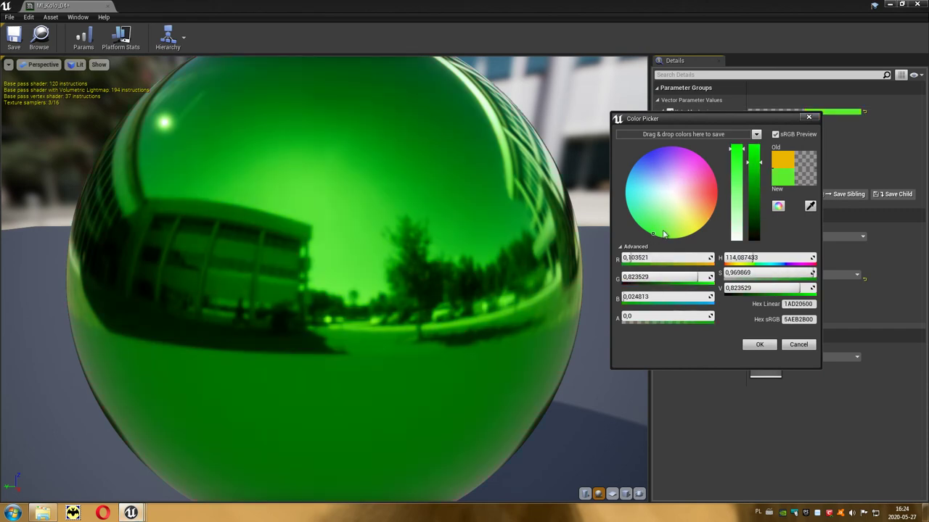
drag(750, 206, 758, 203)
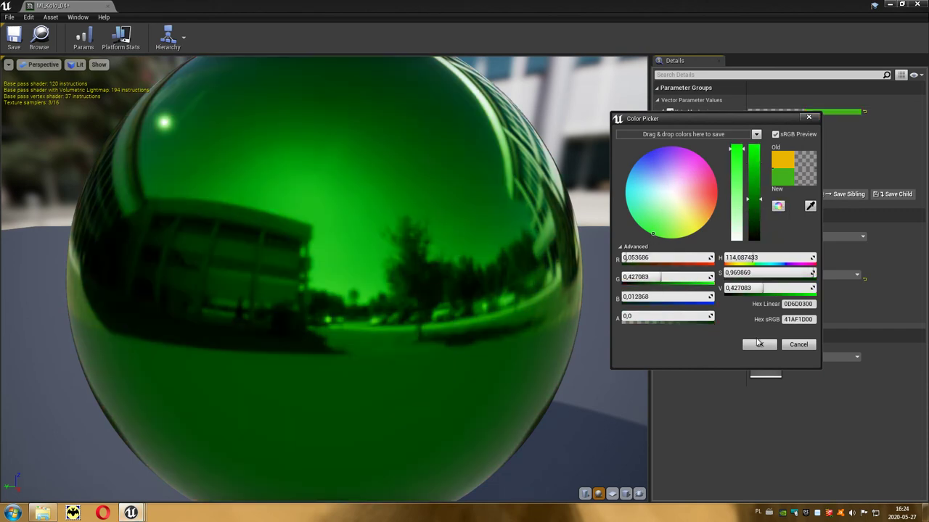
click(759, 345)
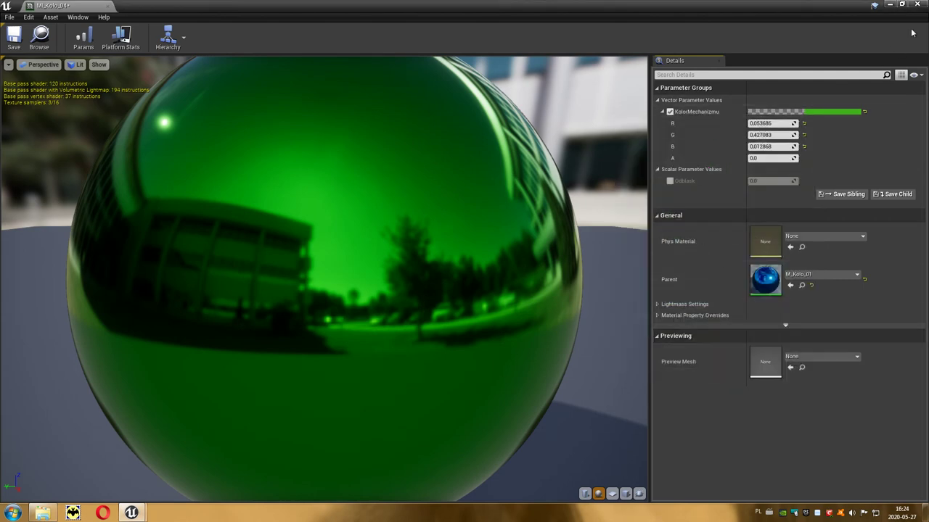
click(919, 4)
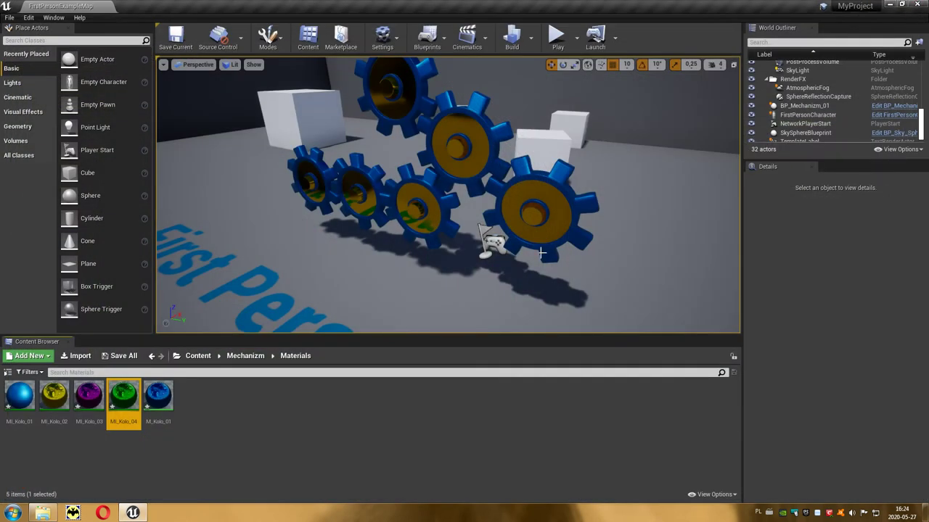
Step: Open BP_Mechanizm_01 from the Mechanizm folder as a floating window on its Viewport
click(88, 456)
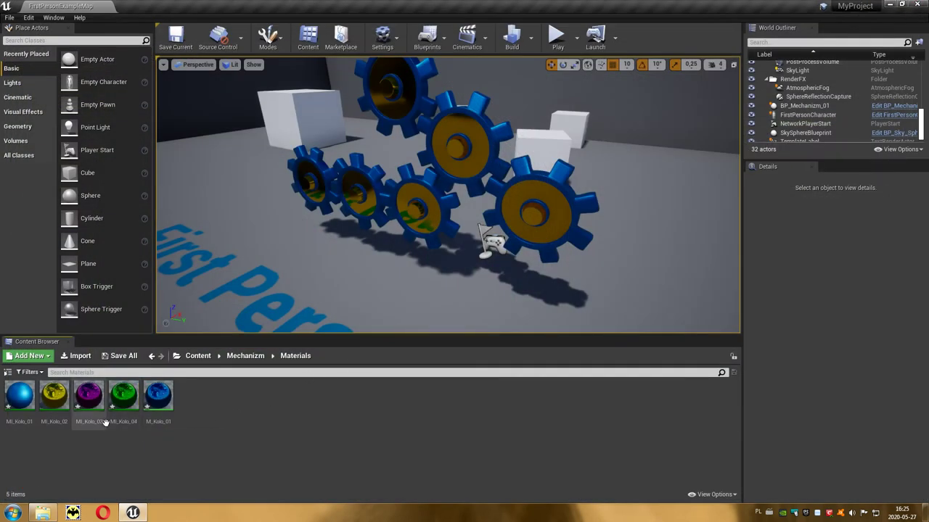
click(245, 356)
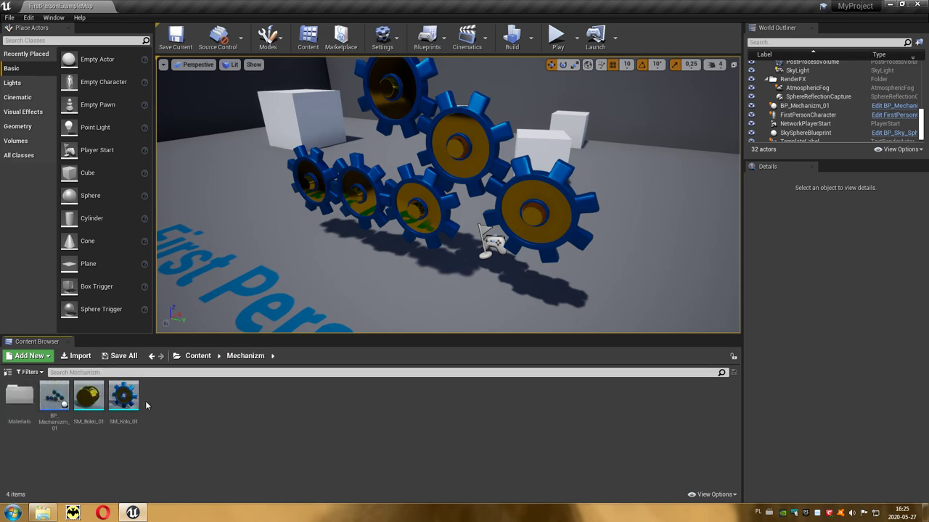
double_click(55, 400)
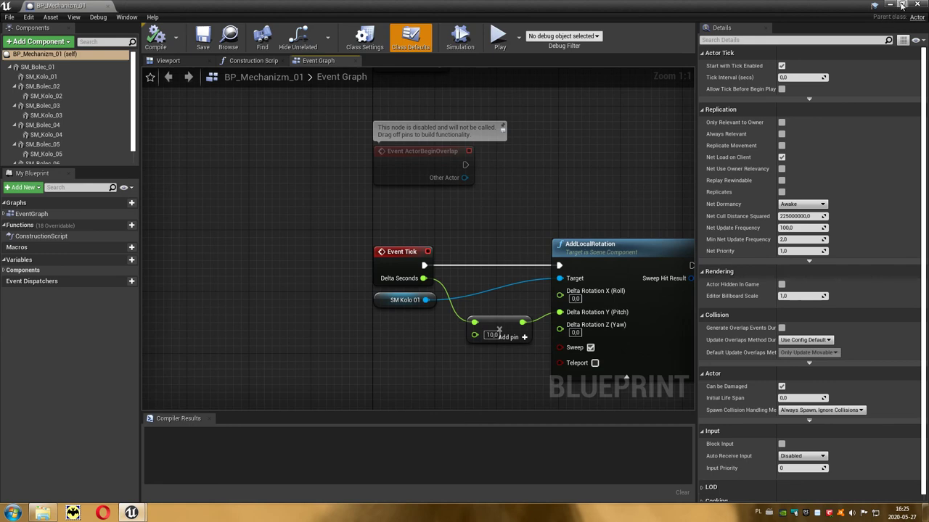
click(901, 5)
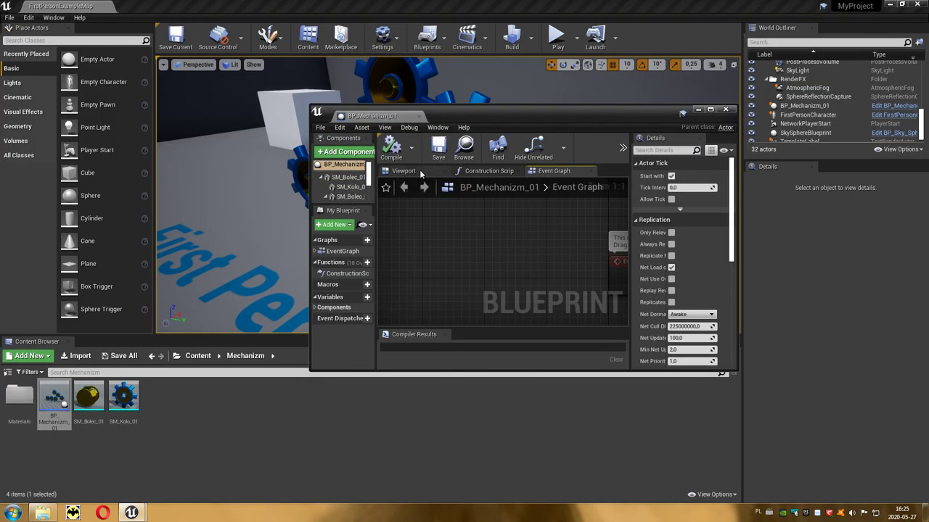
click(405, 173)
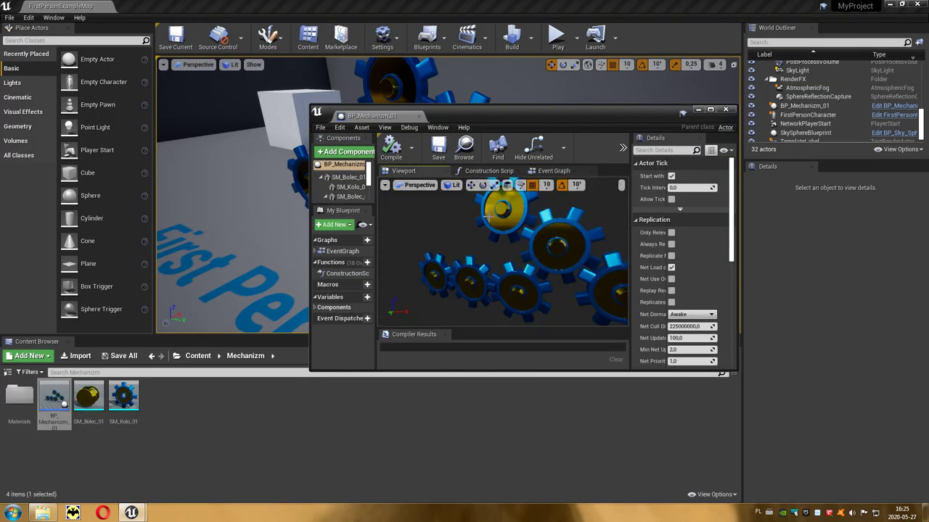
Step: Apply the magenta MI_Kolo_03 to gear centres via Materials Element 1
double_click(20, 395)
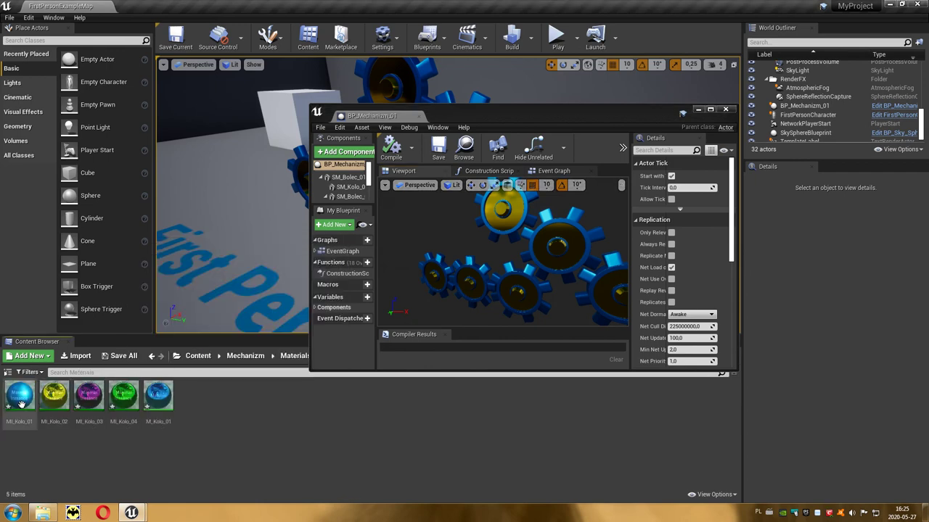
click(87, 397)
click(508, 222)
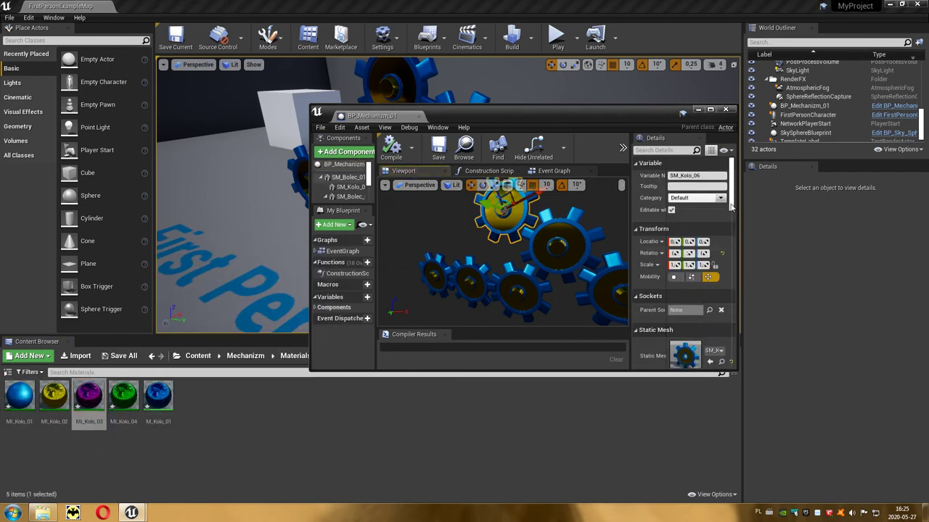
drag(732, 206, 737, 227)
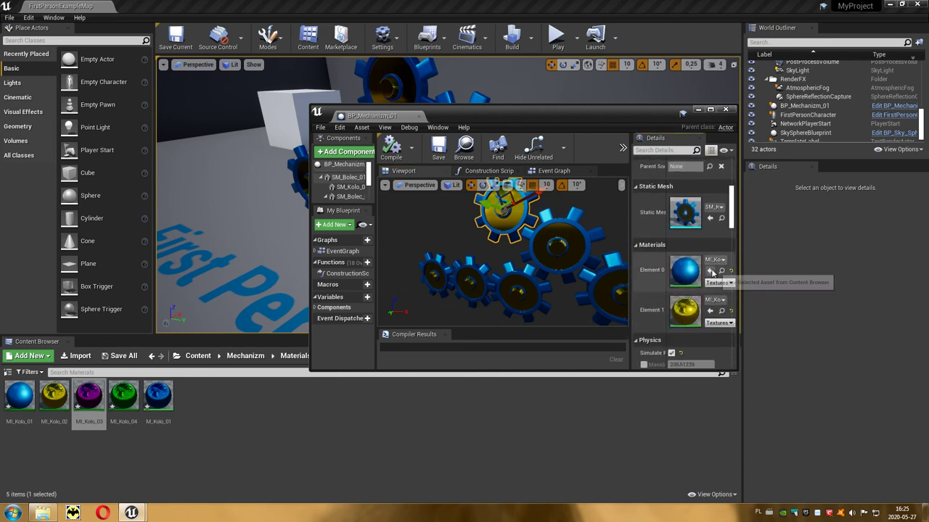
click(708, 312)
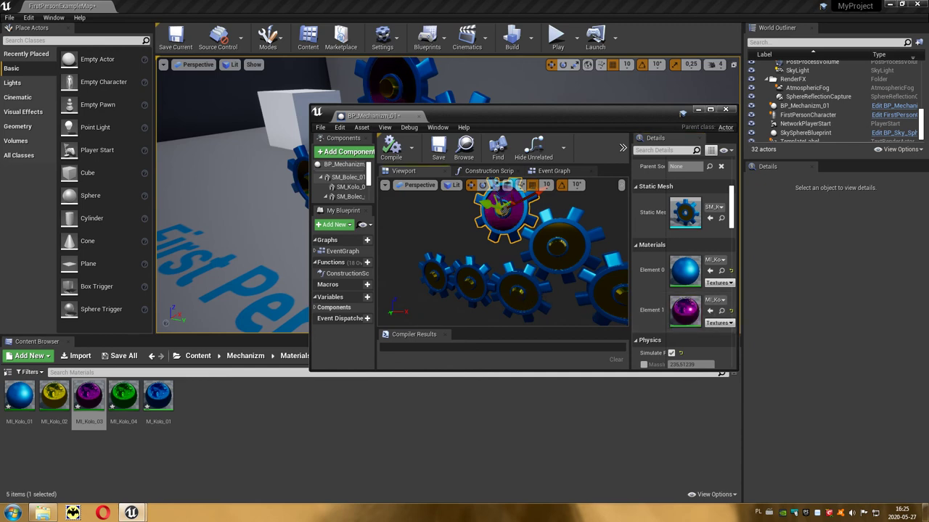
click(517, 289)
click(710, 311)
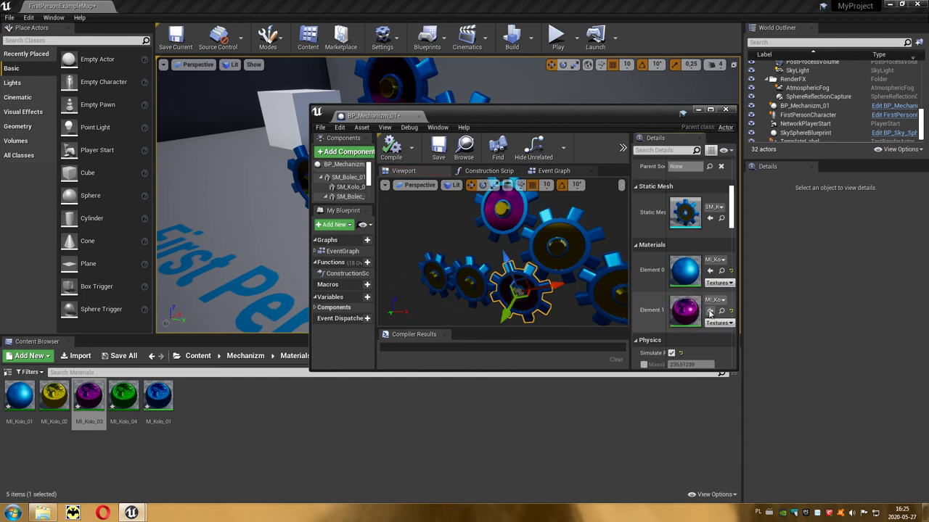
Step: Apply the green MI_Kolo_04 to the centres of other gears
click(127, 396)
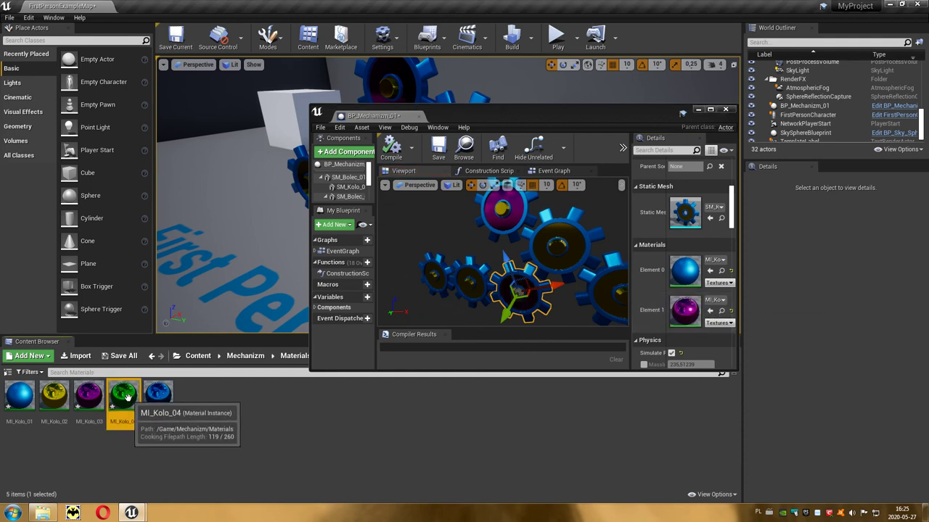
click(481, 299)
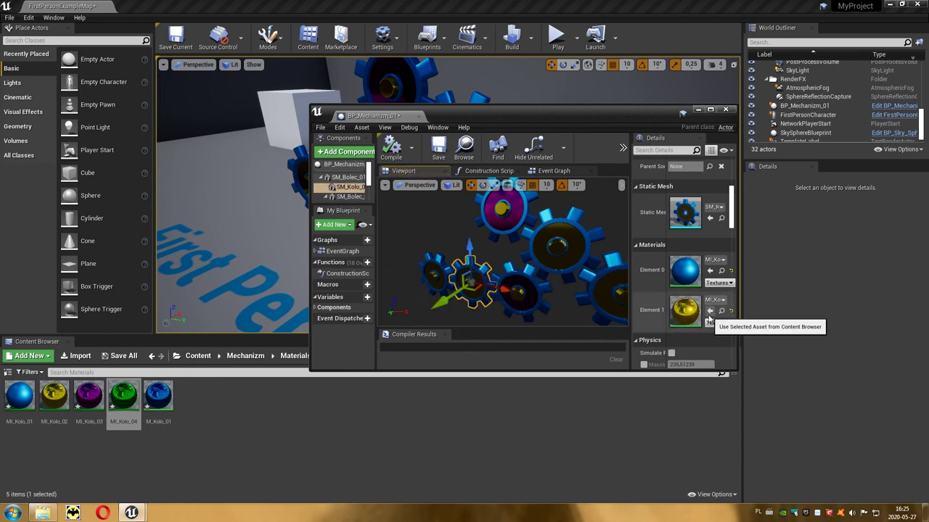
click(709, 311)
click(583, 300)
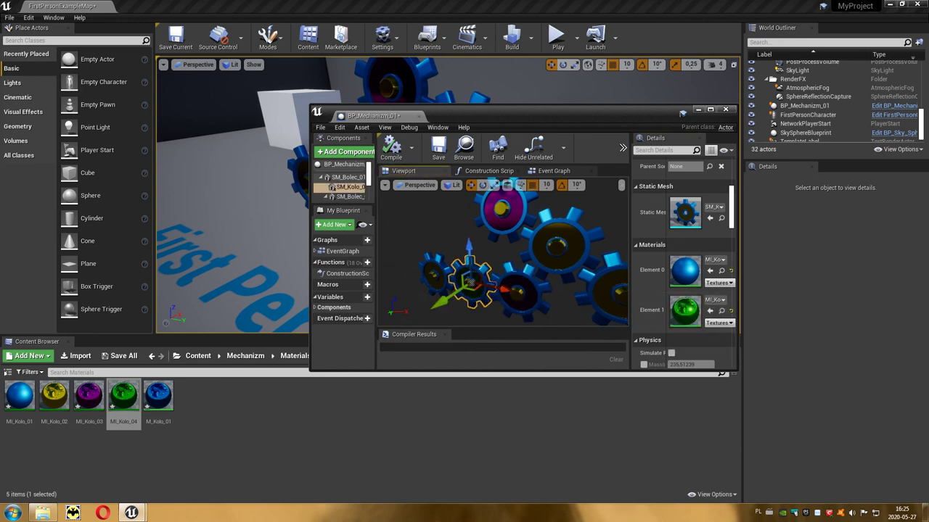
click(710, 310)
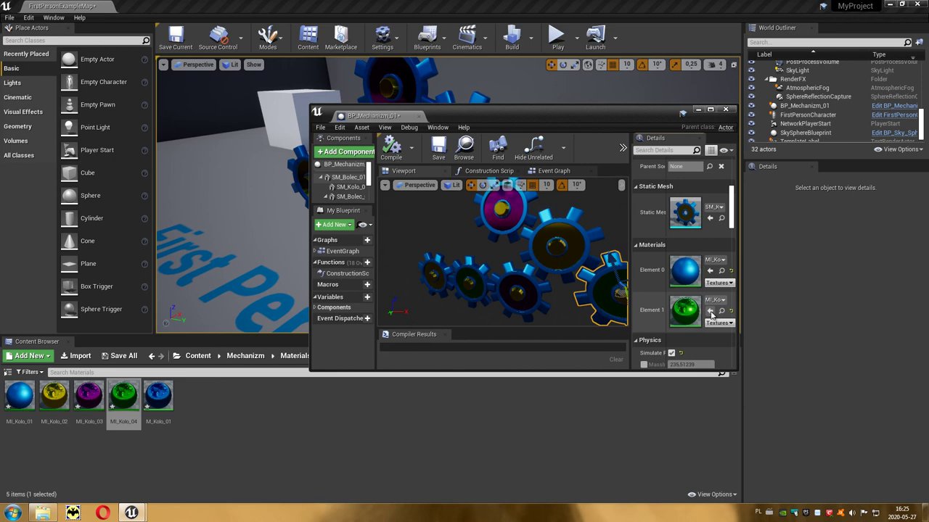
Step: Remove MI_Kolo_01's Odblask override for a chrome look, then face the gears
double_click(20, 396)
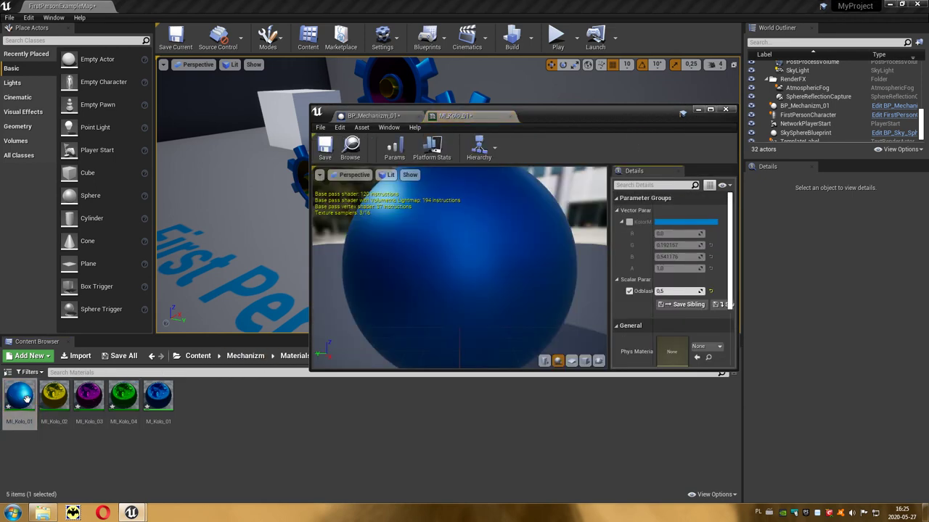
click(629, 291)
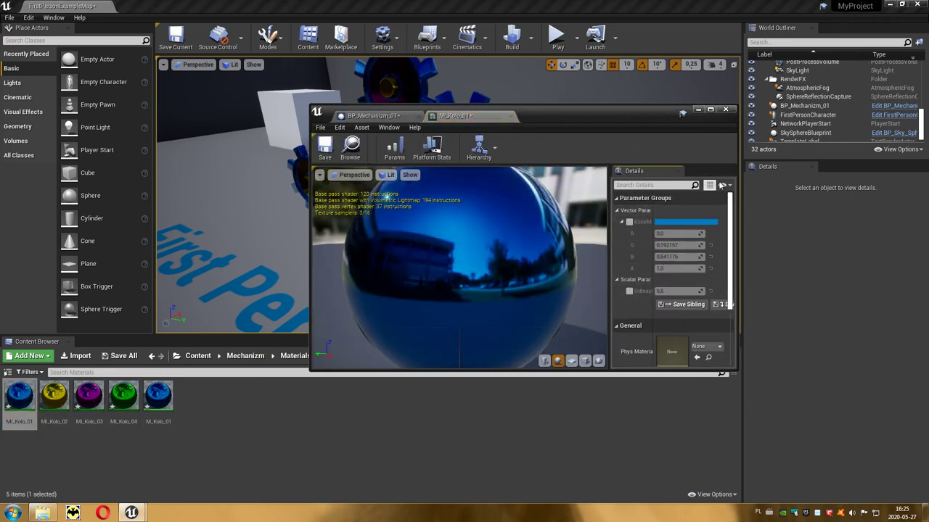
click(727, 110)
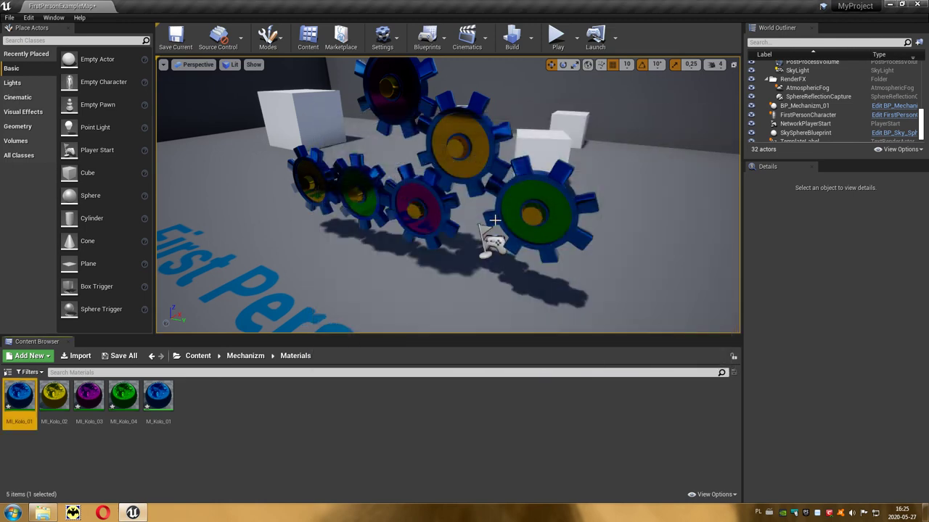
right_drag(494, 220, 464, 203)
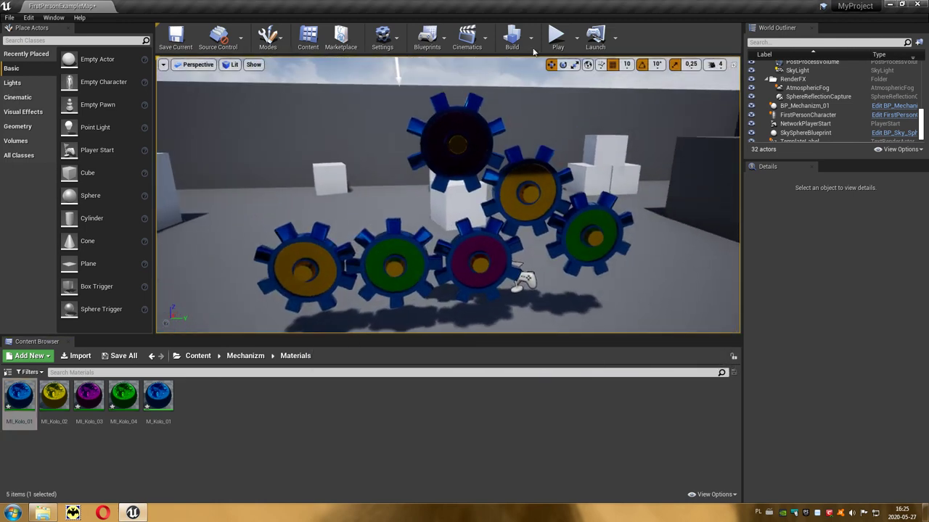
Step: Play the level and walk sideways, forward and back to view the coloured gears
click(556, 36)
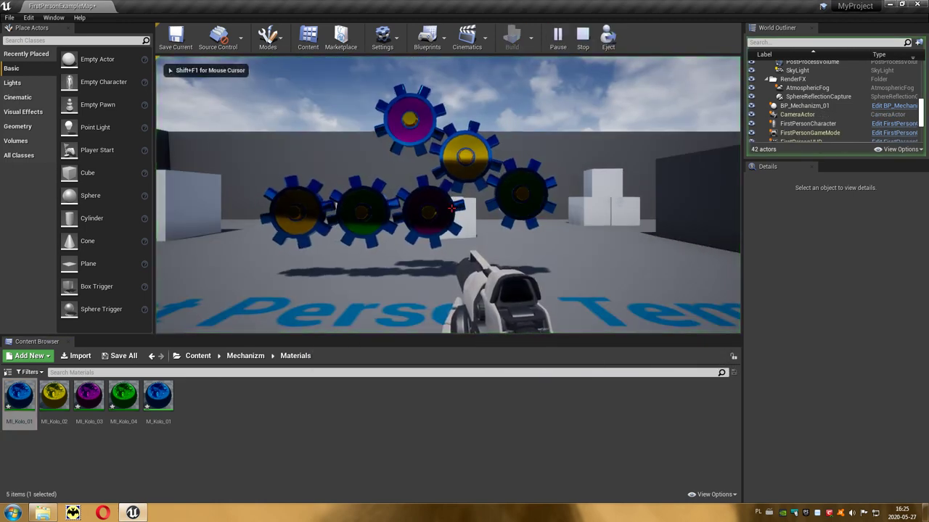
key(d)
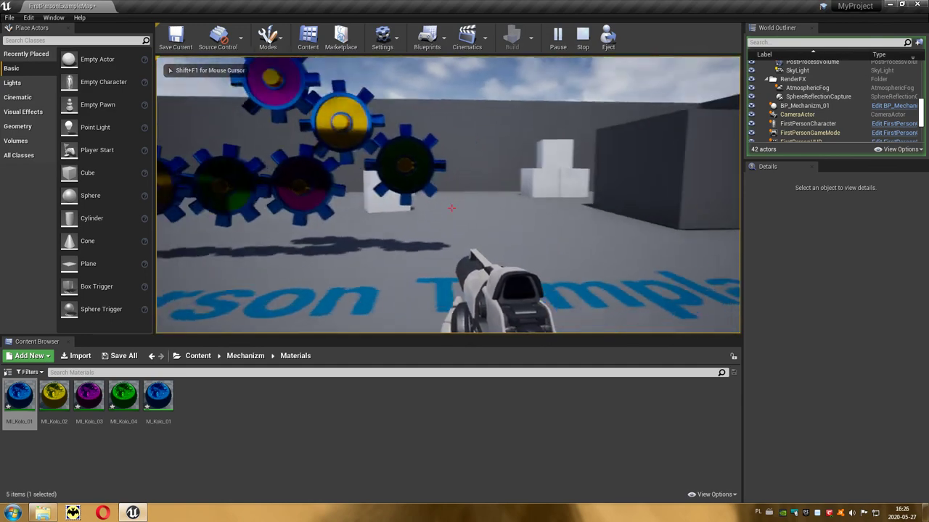
key(w)
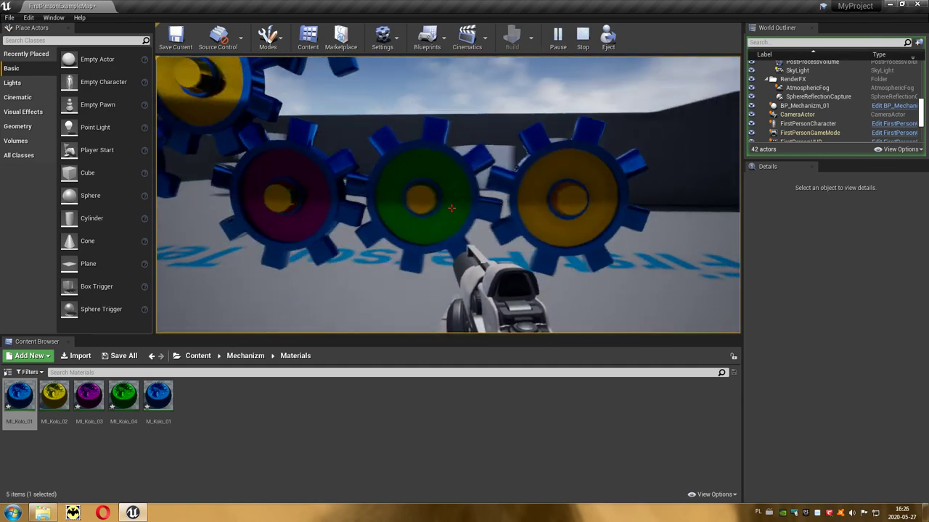
key(s)
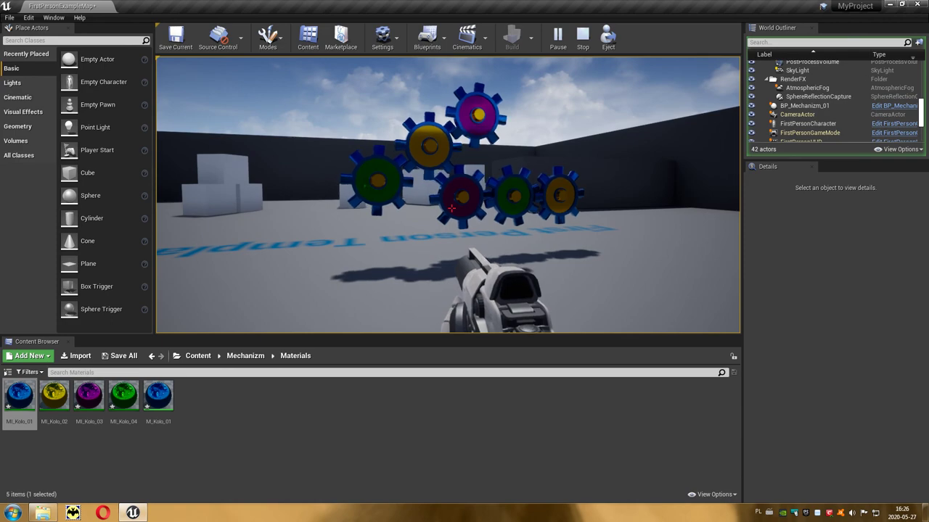